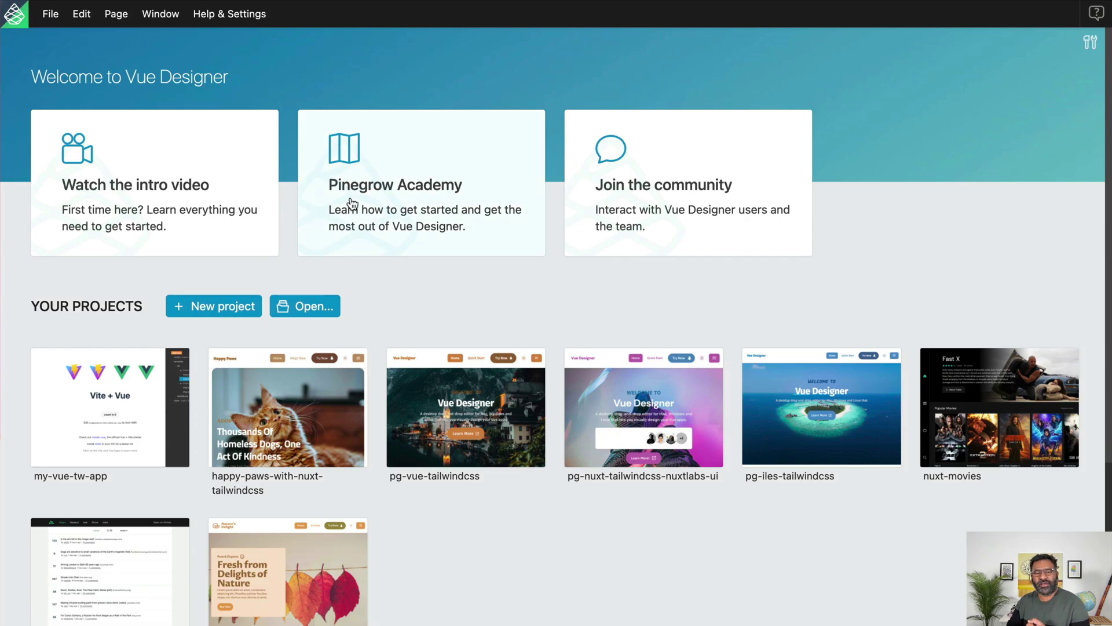
- Start a new Vite project in Vue Designer and open the official Vue Quick Start docs
{"action": "left_click", "coordinate": [211, 307]}
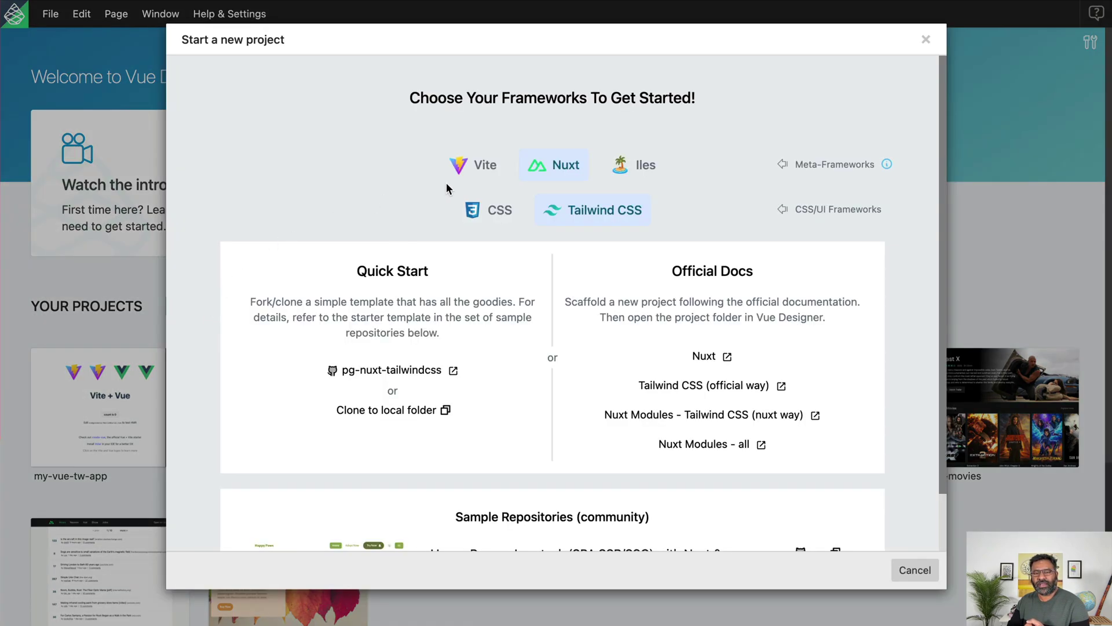
{"action": "left_click", "coordinate": [477, 174]}
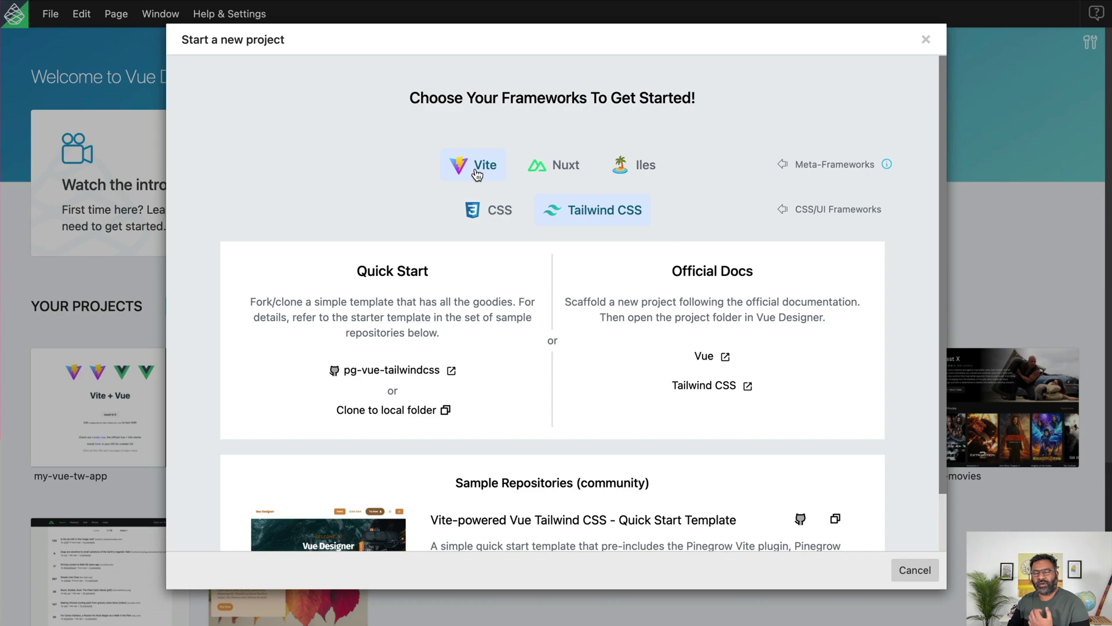
{"action": "left_click", "coordinate": [717, 355]}
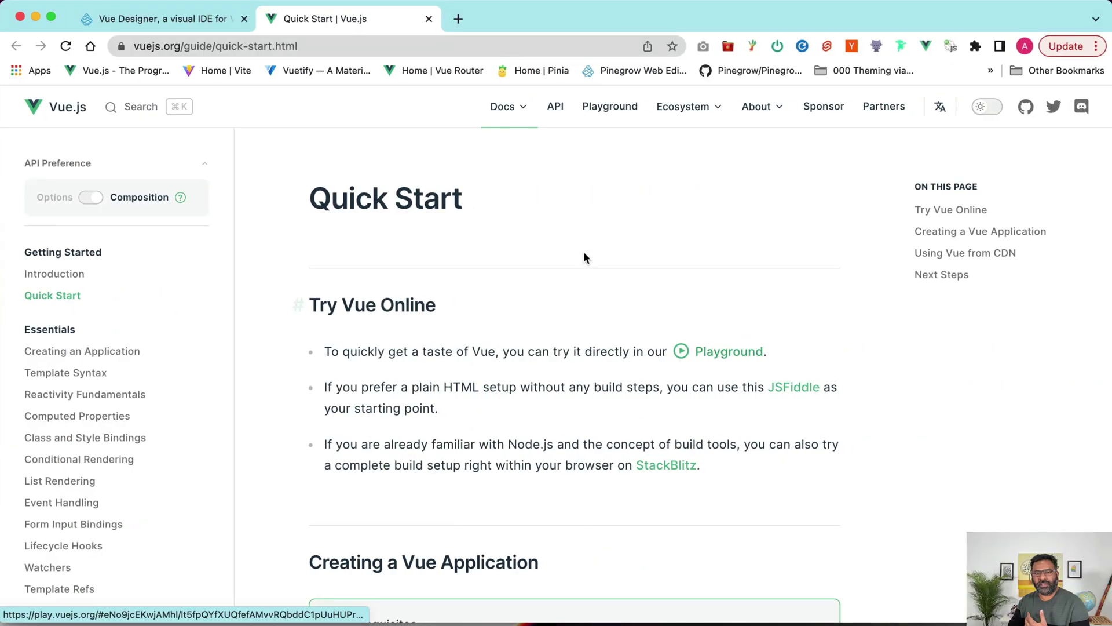
- Open the Tailwind CSS Vite install guide and select its npm create vite command
{"action": "scroll", "coordinate": [586, 200], "scroll_direction": "down", "scroll_amount": 10}
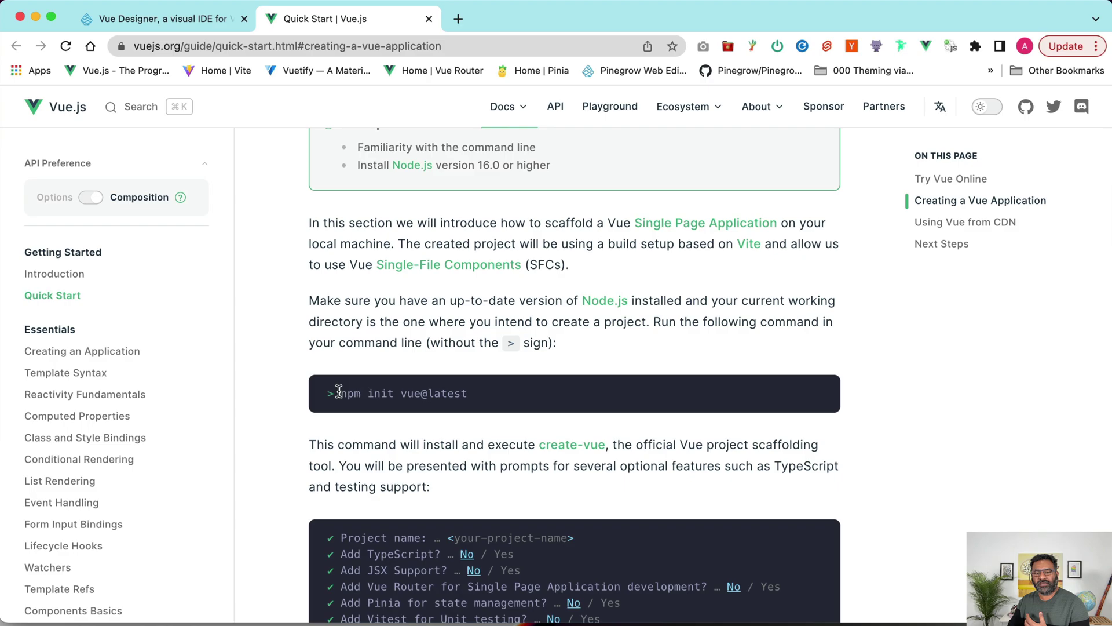
{"action": "left_click_drag", "start_coordinate": [341, 392], "coordinate": [476, 397]}
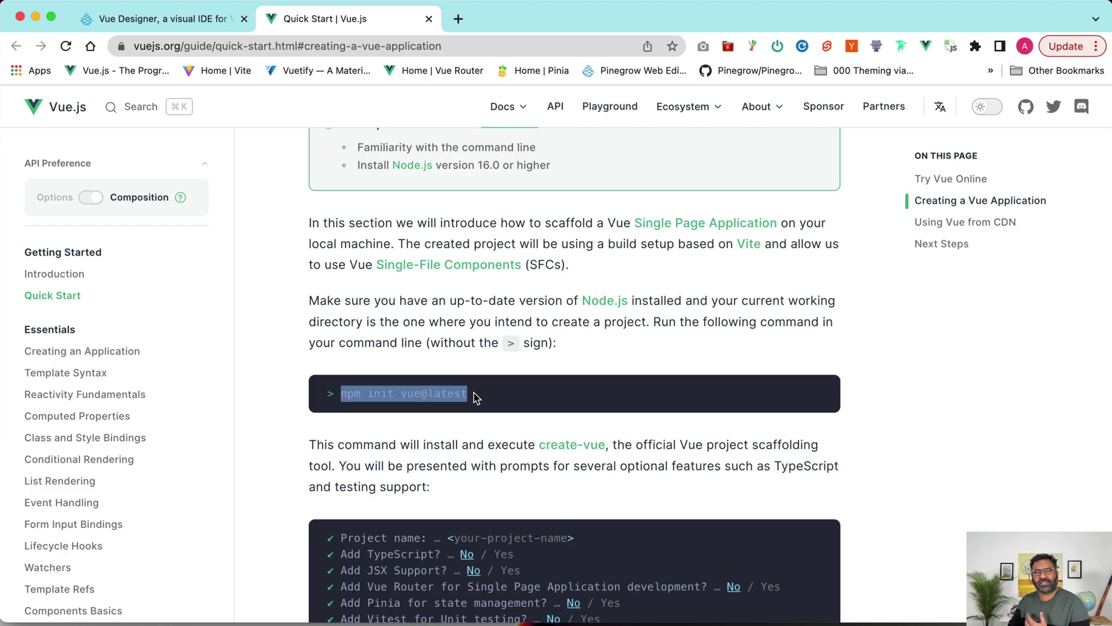
{"action": "left_click", "coordinate": [504, 395]}
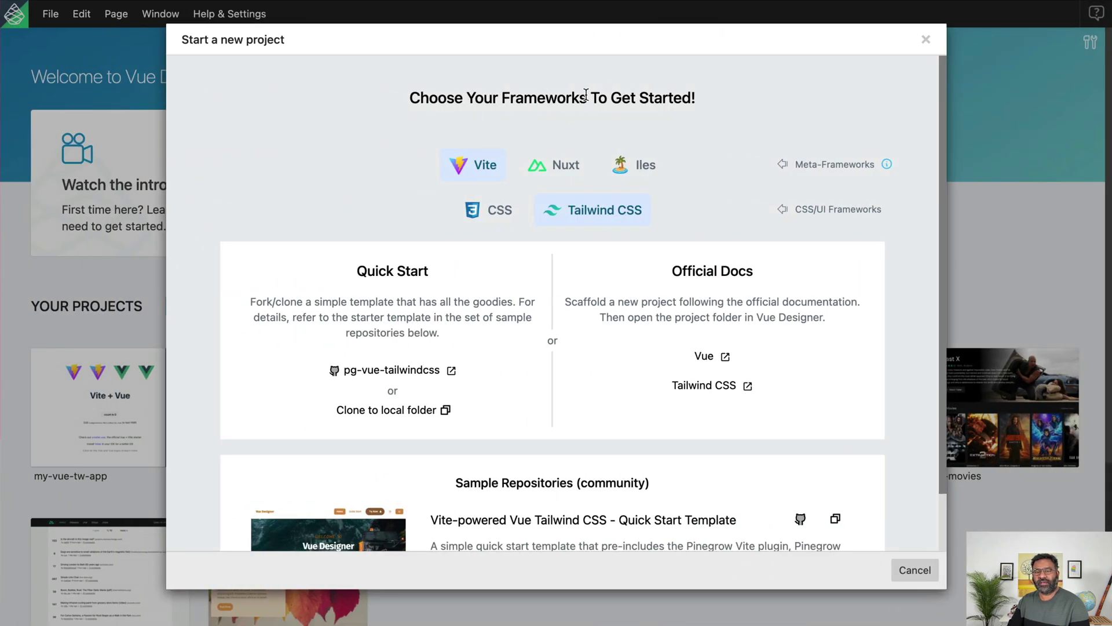
{"action": "left_click", "coordinate": [713, 390]}
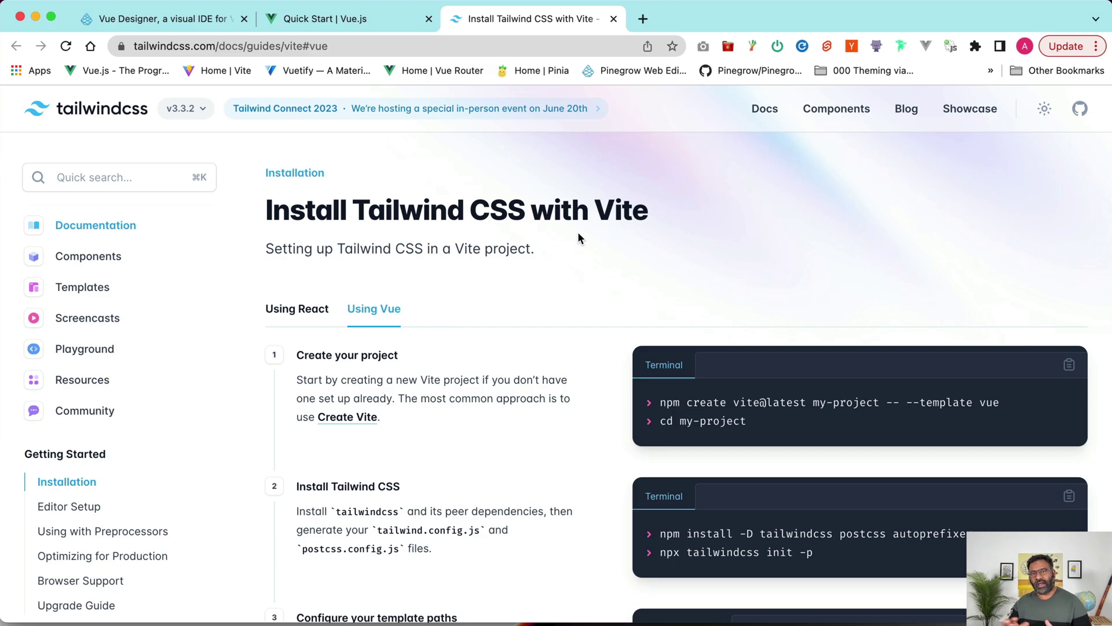
{"action": "triple_click", "coordinate": [713, 397]}
{"action": "key", "text": "super+c"}
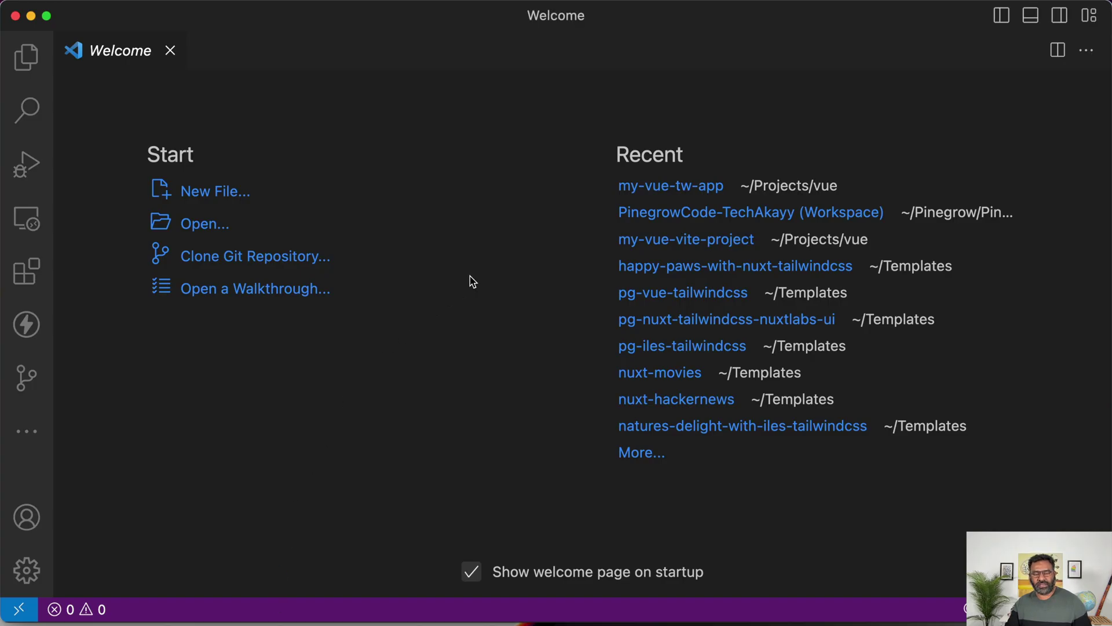
- In Projects/vue, run the pasted create vite command with the project renamed to my-vue-tw-app
{"action": "key", "text": "ctrl+grave"}
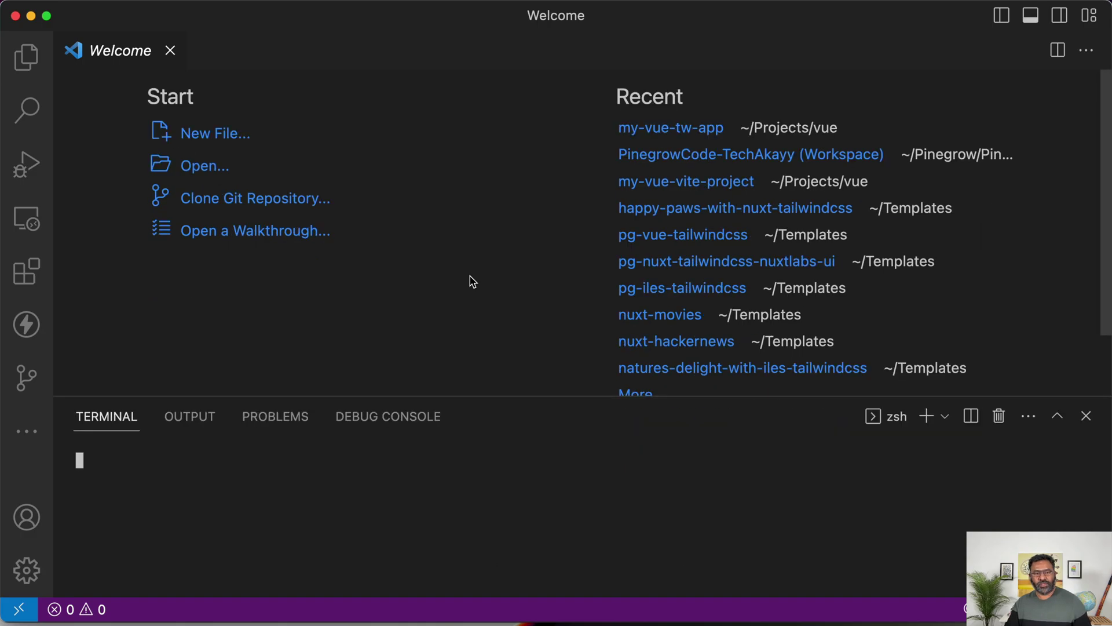
{"action": "type", "text": "cd Projects/vue"}
{"action": "key", "text": "Return"}
{"action": "key", "text": "super+v"}
{"action": "key", "text": "Left"}
{"action": "key", "text": "Left"}
{"action": "key", "text": "Left"}
{"action": "key", "text": "Left"}
{"action": "key", "text": "Left"}
{"action": "key", "text": "Left"}
{"action": "key", "text": "Left"}
{"action": "key", "text": "Left"}
{"action": "key", "text": "Left"}
{"action": "key", "text": "Left"}
{"action": "key", "text": "Left"}
{"action": "key", "text": "Left"}
{"action": "key", "text": "Left"}
{"action": "key", "text": "Left"}
{"action": "key", "text": "Left"}
{"action": "key", "text": "Left"}
{"action": "key", "text": "Left"}
{"action": "key", "text": "Left"}
{"action": "key", "text": "BackSpace"}
{"action": "key", "text": "BackSpace"}
{"action": "key", "text": "BackSpace"}
{"action": "key", "text": "BackSpace"}
{"action": "key", "text": "BackSpace"}
{"action": "key", "text": "BackSpace"}
{"action": "key", "text": "BackSpace"}
{"action": "type", "text": "vue"}
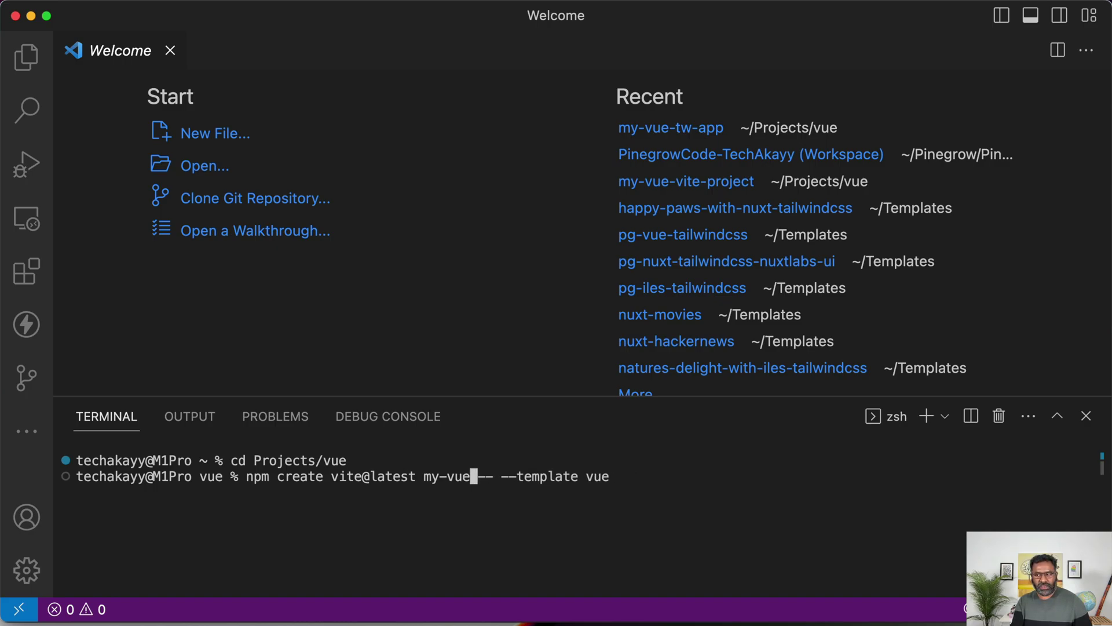
{"action": "type", "text": "-tw-app"}
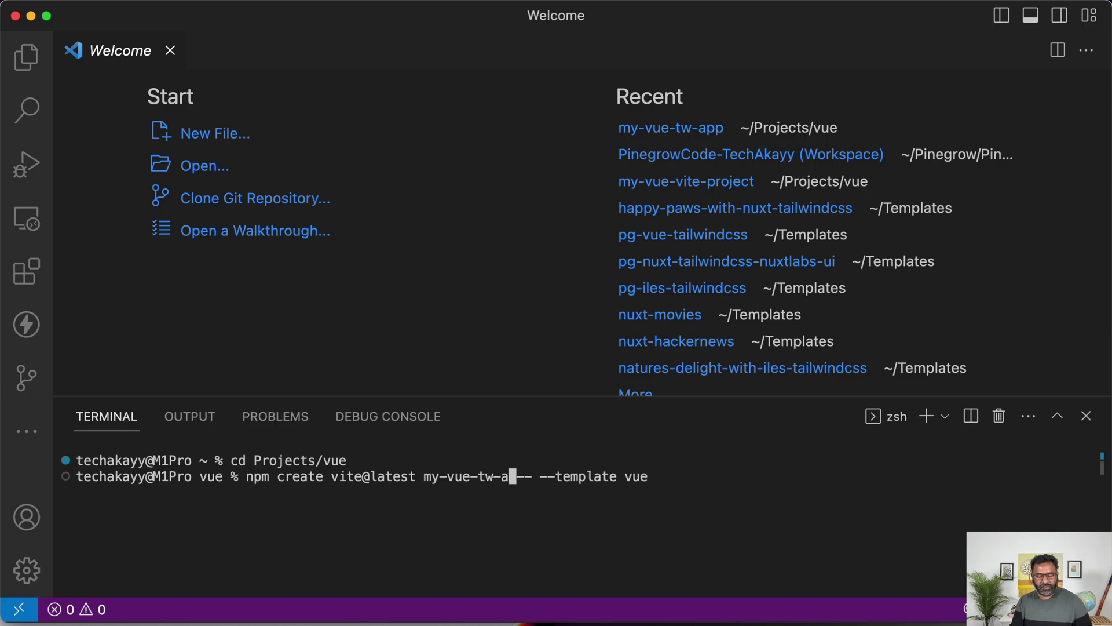
{"action": "key", "text": "Return"}
- Enter the my-vue-tw-app folder and reopen VS Code on it with 'code . -r'
{"action": "type", "text": "cd my-vue-tw"}
{"action": "key", "text": "Tab"}
{"action": "key", "text": "Return"}
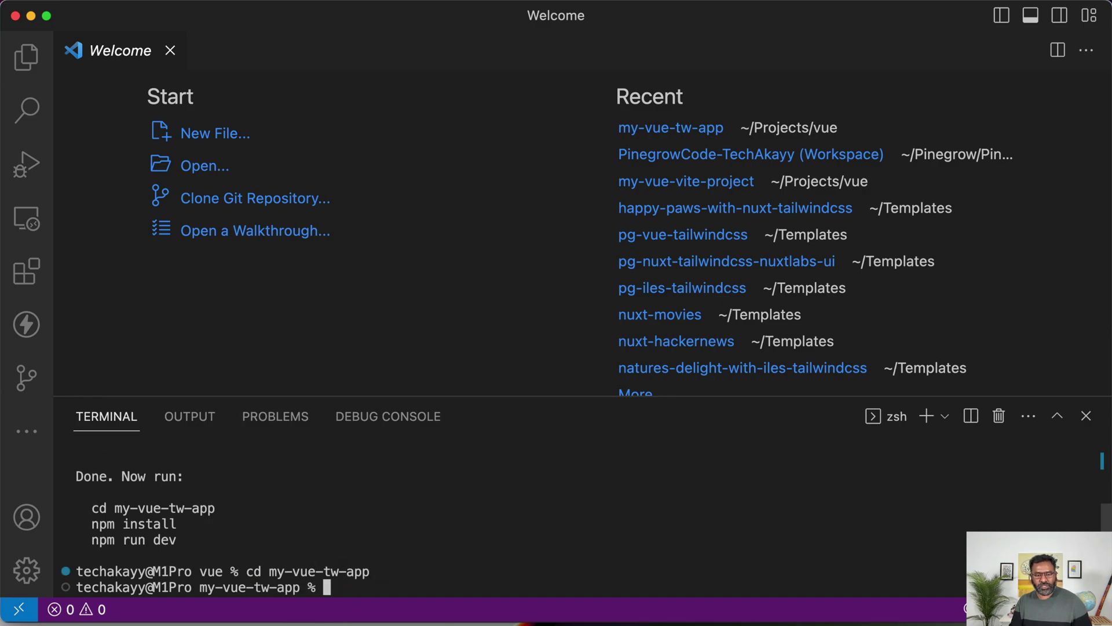
{"action": "type", "text": "code "}
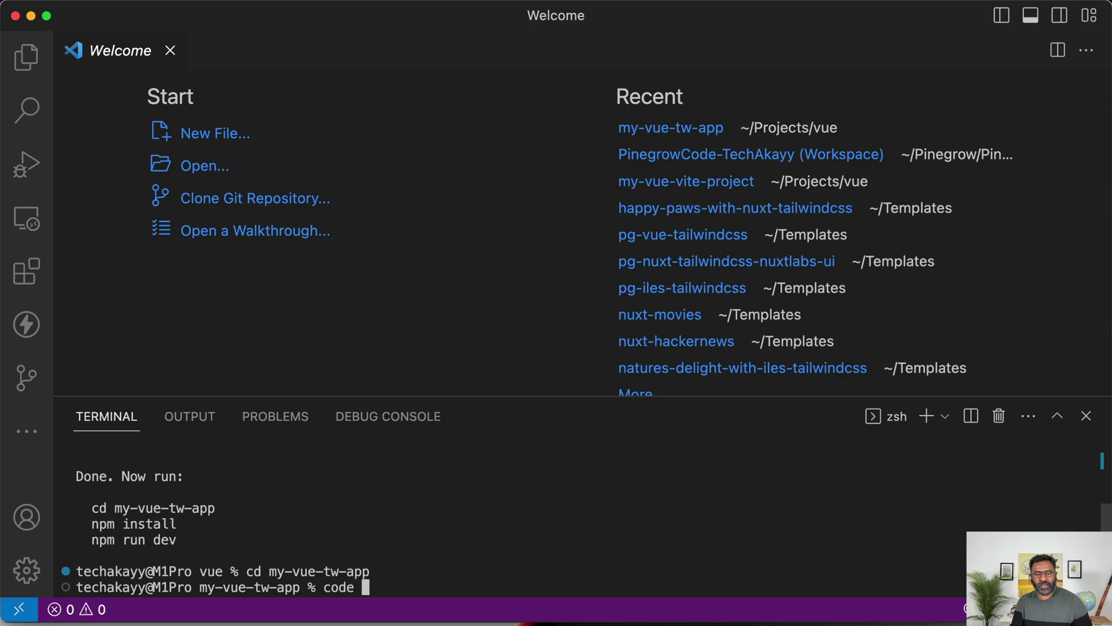
{"action": "type", "text": ". -r"}
{"action": "key", "text": "Return"}
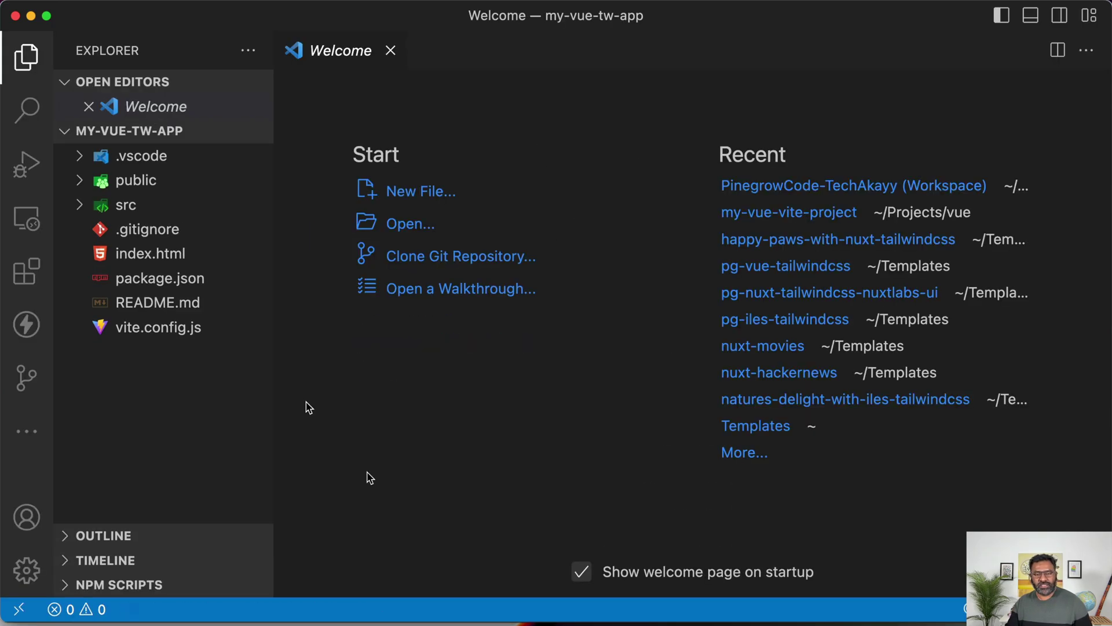
- Run npm install in the my-vue-tw-app terminal
{"action": "left_click", "coordinate": [68, 84]}
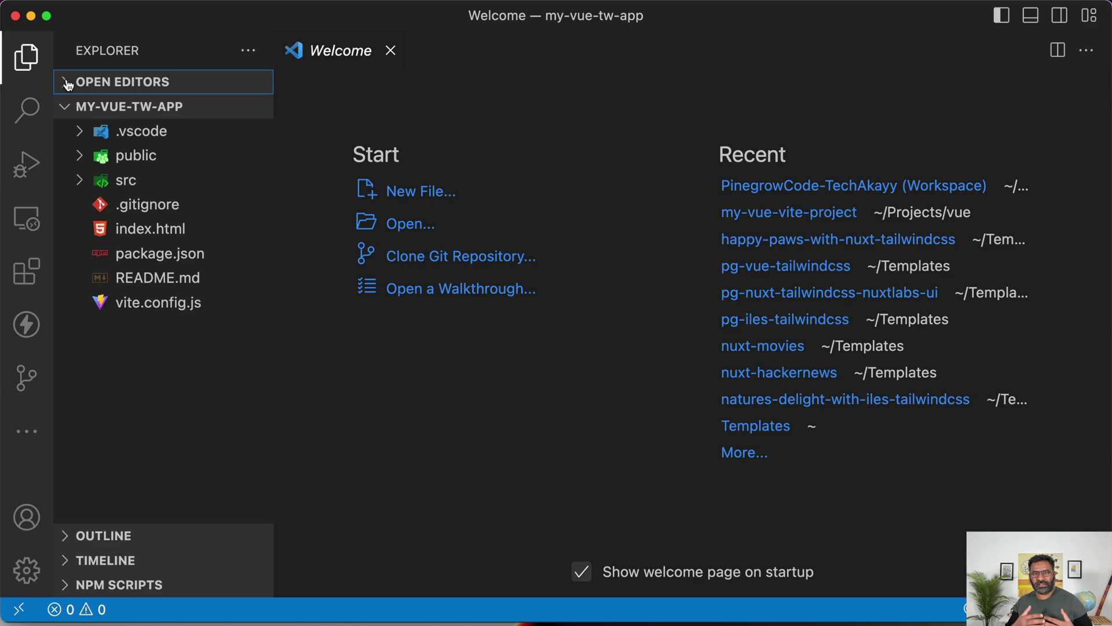
{"action": "left_click", "coordinate": [407, 379]}
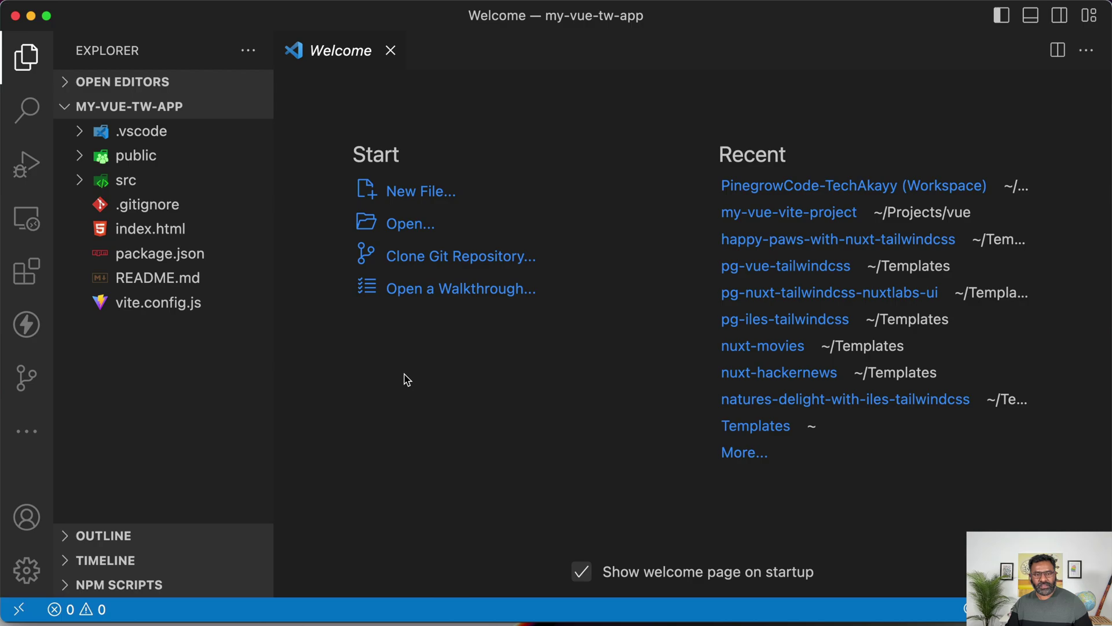
{"action": "key", "text": "ctrl+grave"}
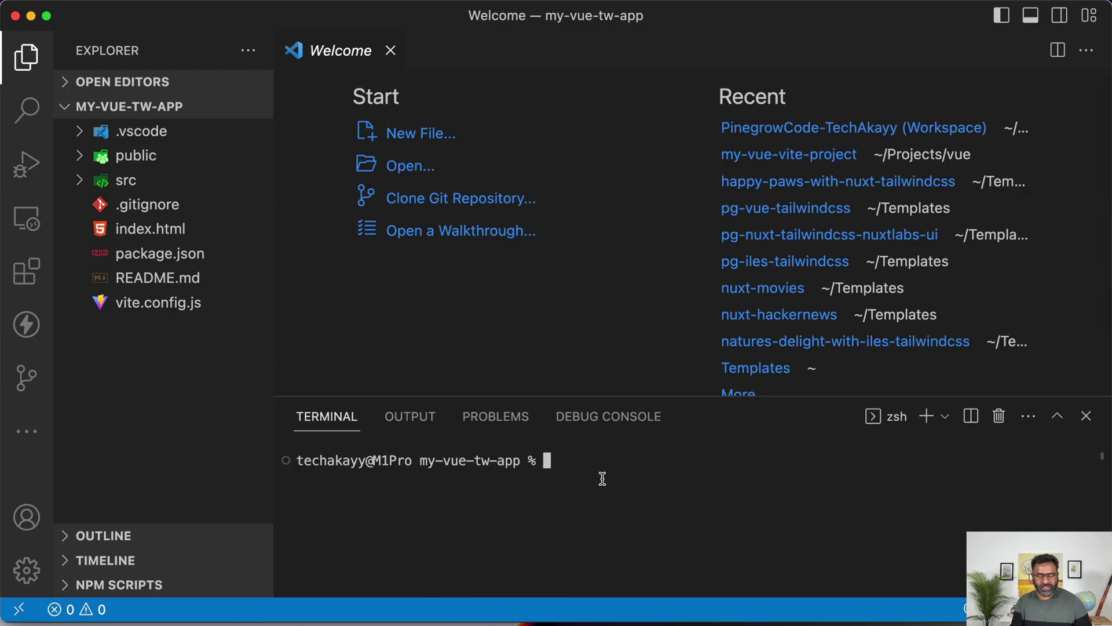
{"action": "type", "text": "npm install"}
{"action": "key", "text": "Return"}
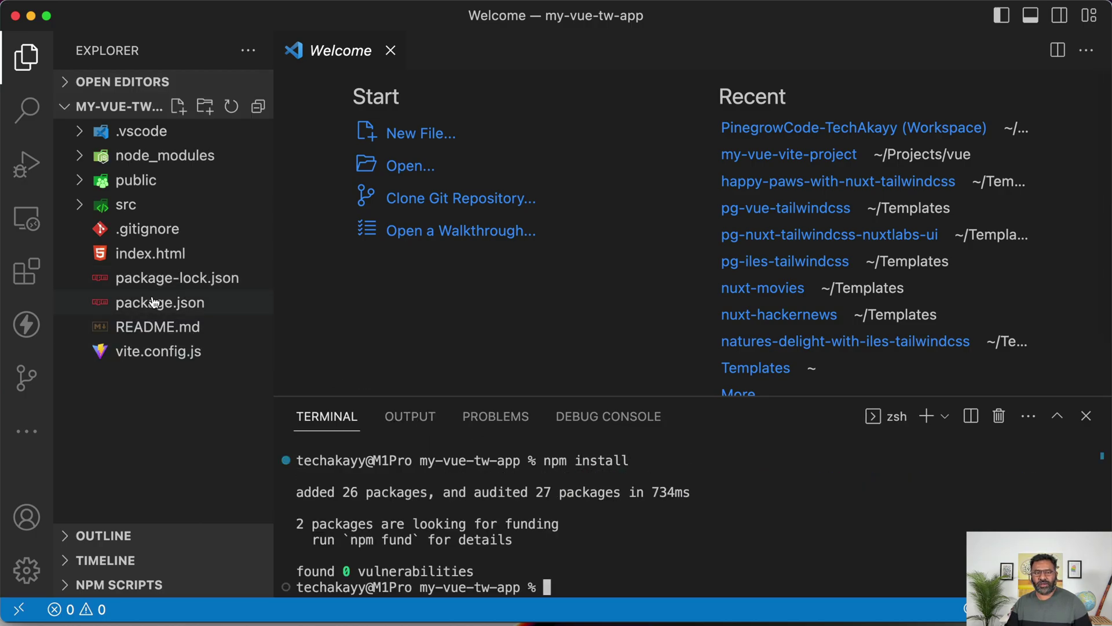
- Review the scripts and module type lines in package.json
{"action": "left_click", "coordinate": [153, 304]}
{"action": "left_click", "coordinate": [628, 207]}
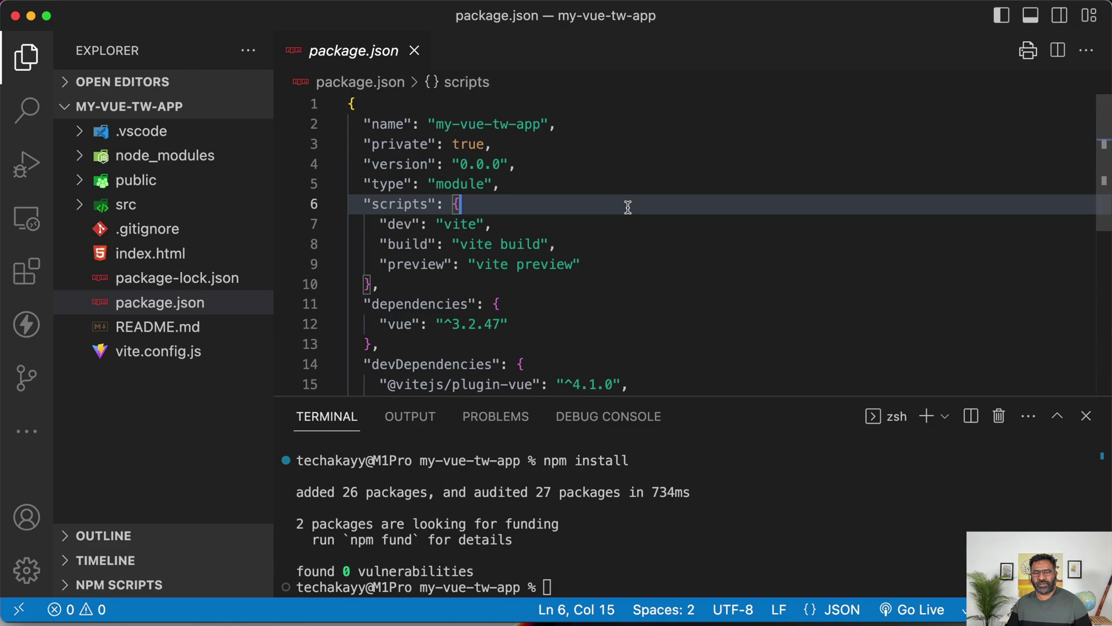
{"action": "left_click", "coordinate": [572, 207]}
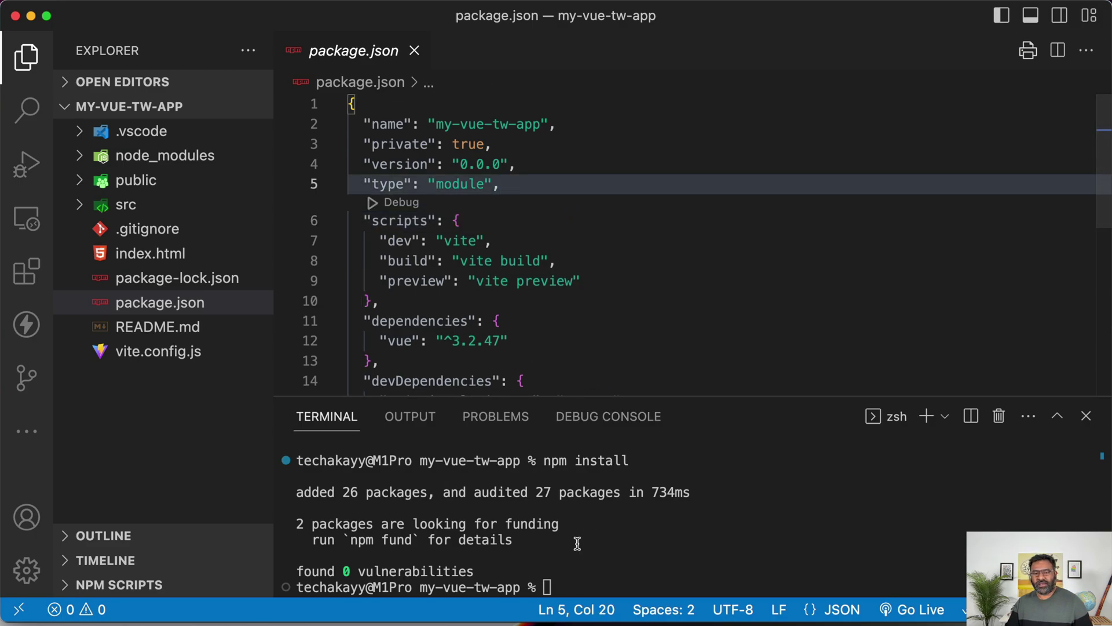
{"action": "key", "text": "ctrl+Left"}
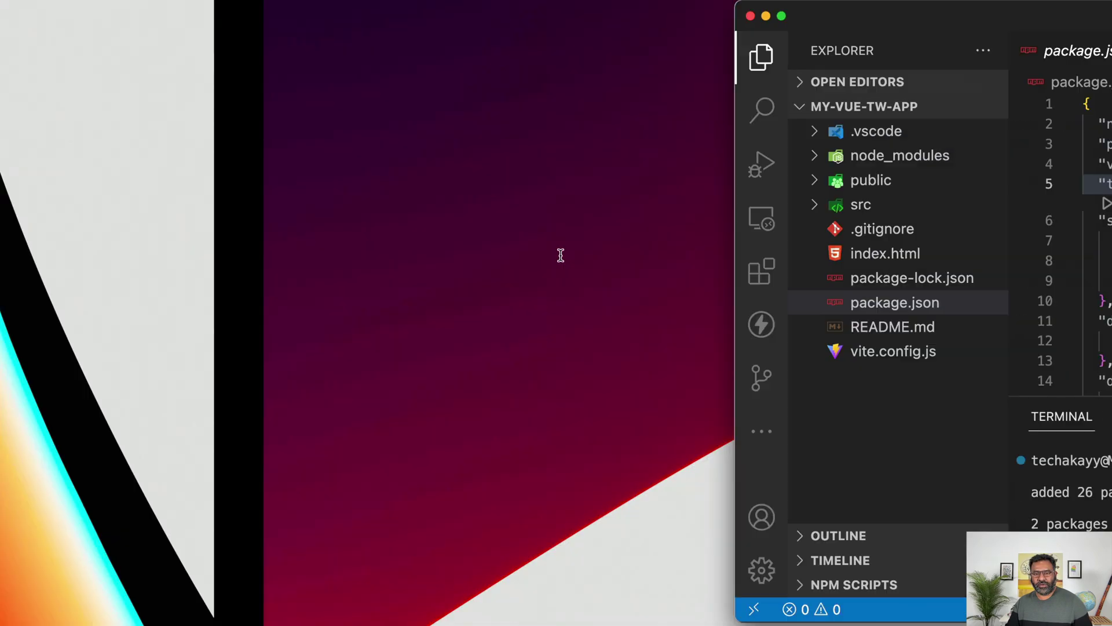
- Open the my-vue-tw-app folder as a project in Vue Designer
{"action": "left_click", "coordinate": [914, 572]}
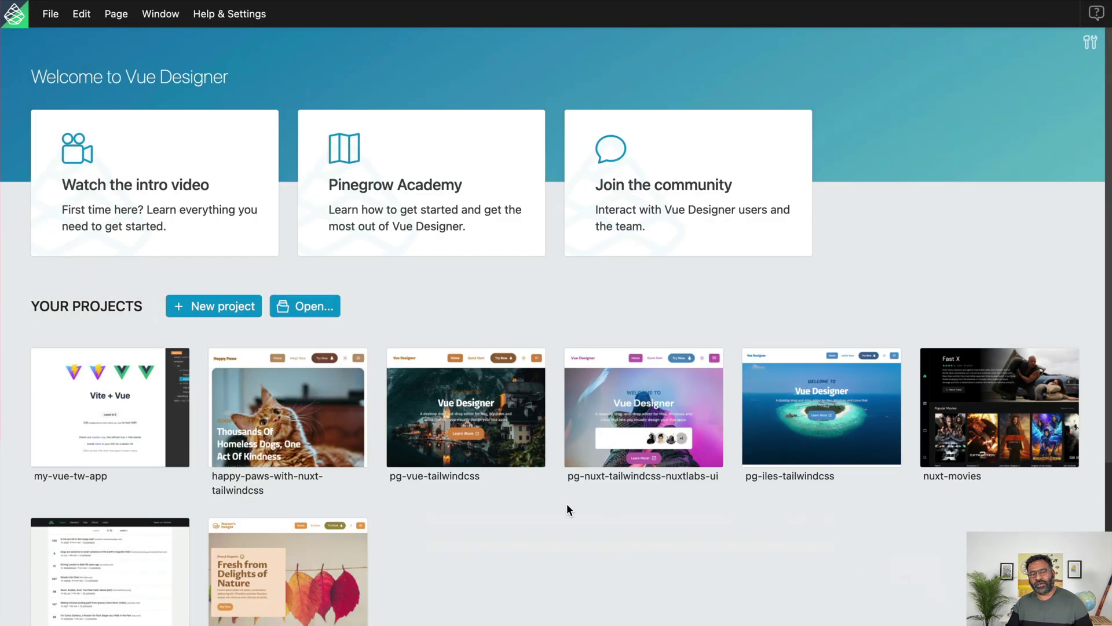
{"action": "left_click", "coordinate": [307, 306]}
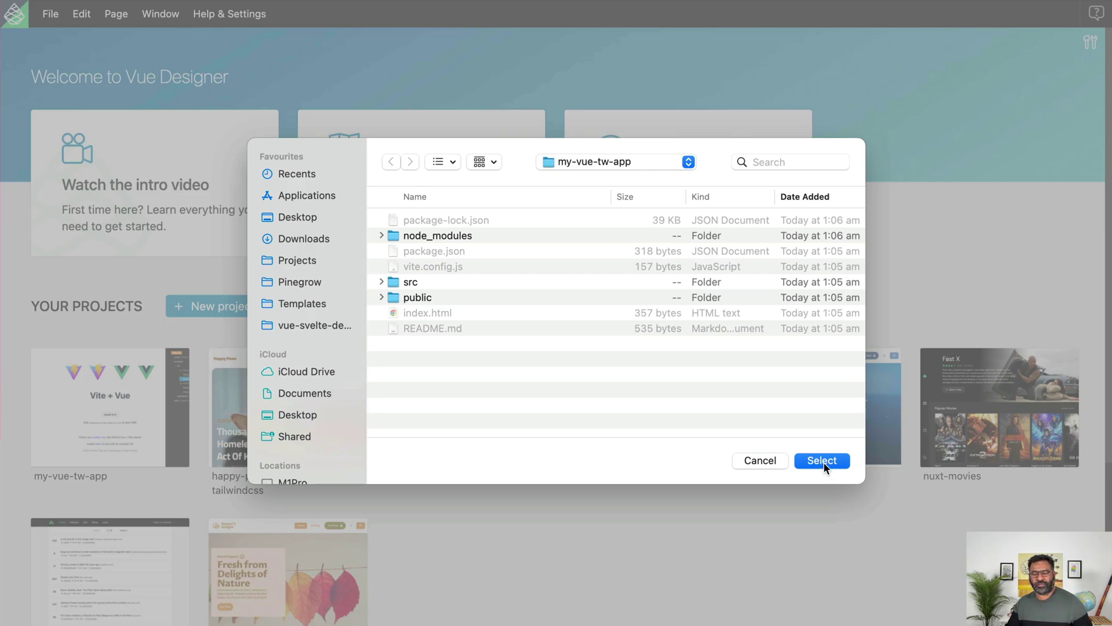
{"action": "left_click", "coordinate": [823, 461]}
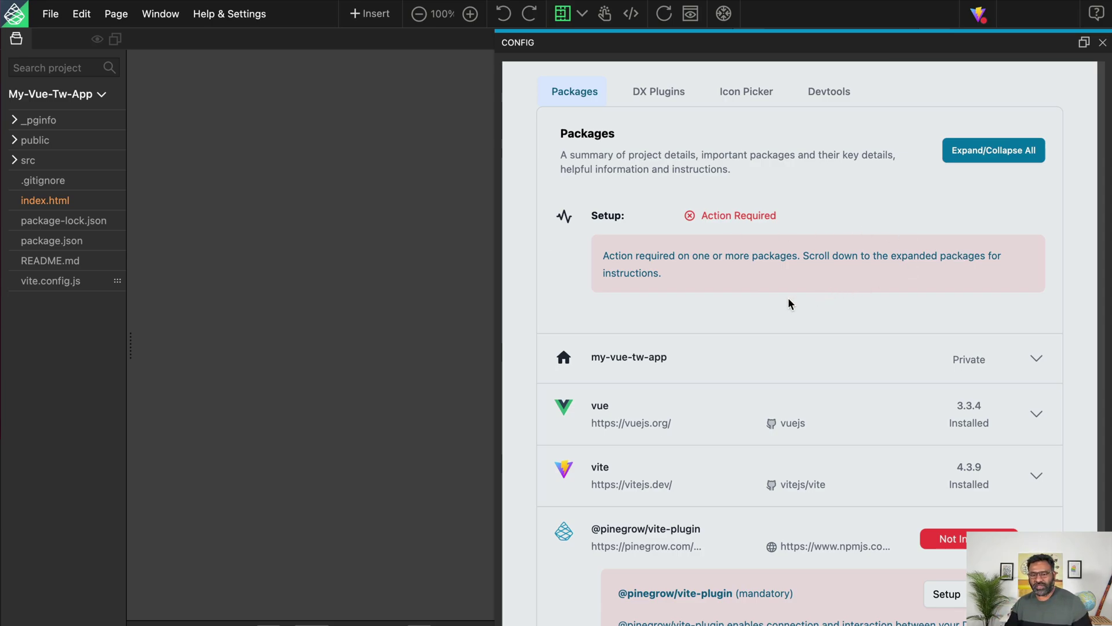
{"action": "scroll", "coordinate": [789, 301], "scroll_direction": "down", "scroll_amount": 6}
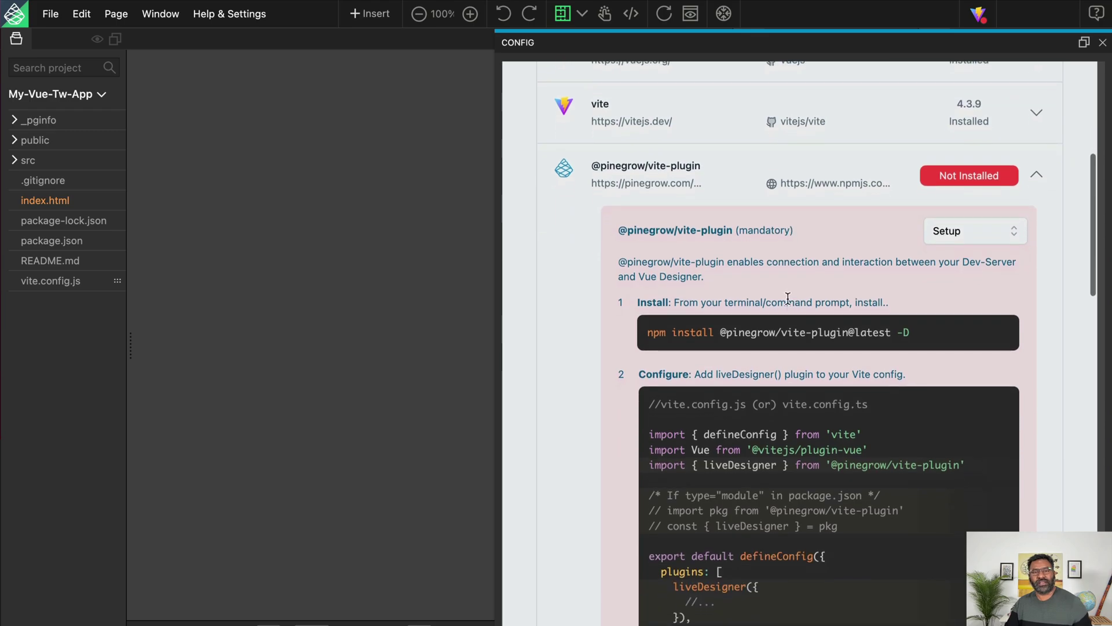
{"action": "scroll", "coordinate": [788, 301], "scroll_direction": "down", "scroll_amount": 1}
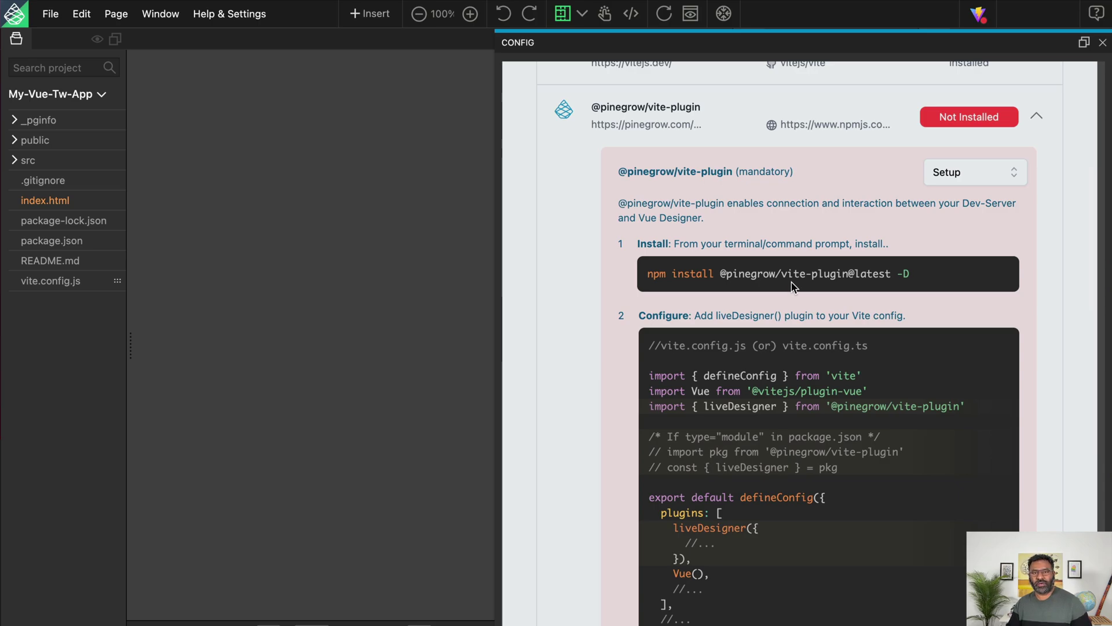
{"action": "triple_click", "coordinate": [750, 271]}
{"action": "key", "text": "super+c"}
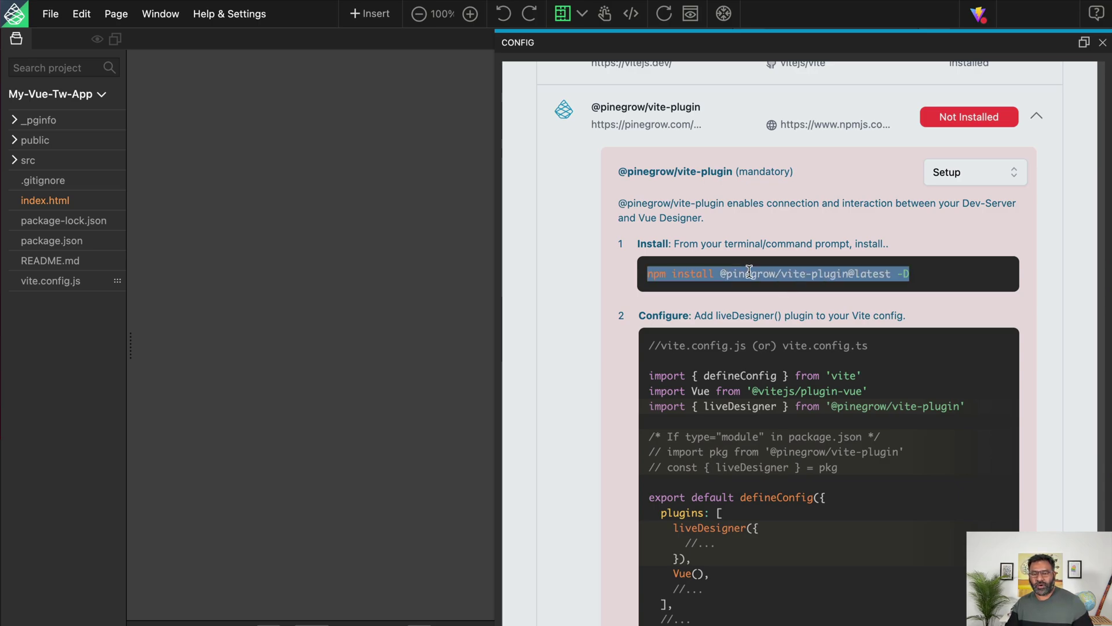
{"action": "key", "text": "super+Tab"}
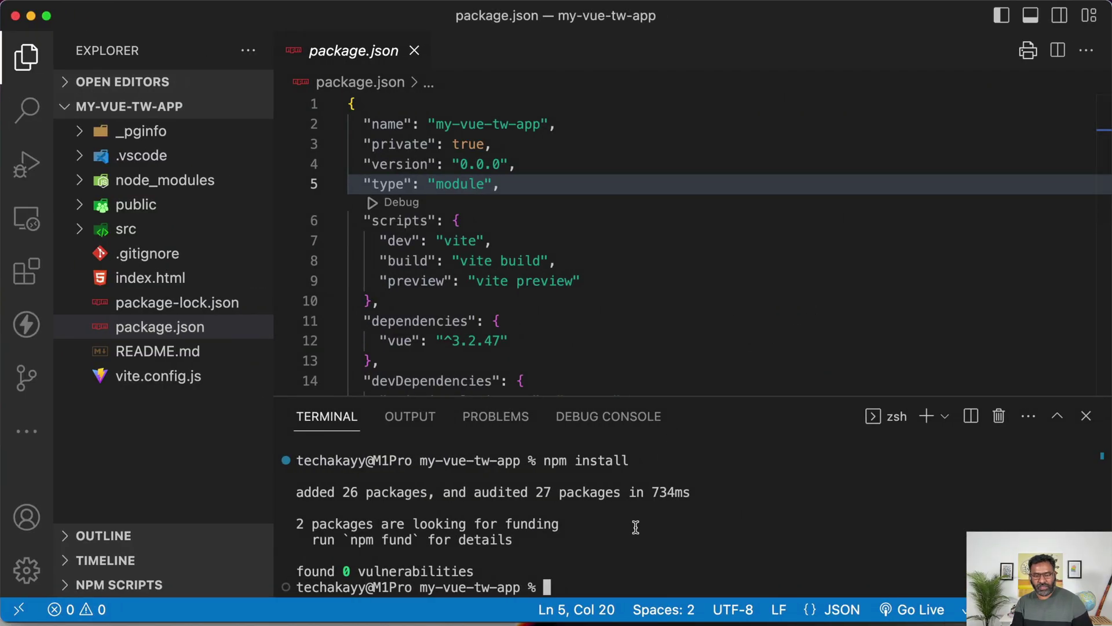
{"action": "key", "text": "super+v"}
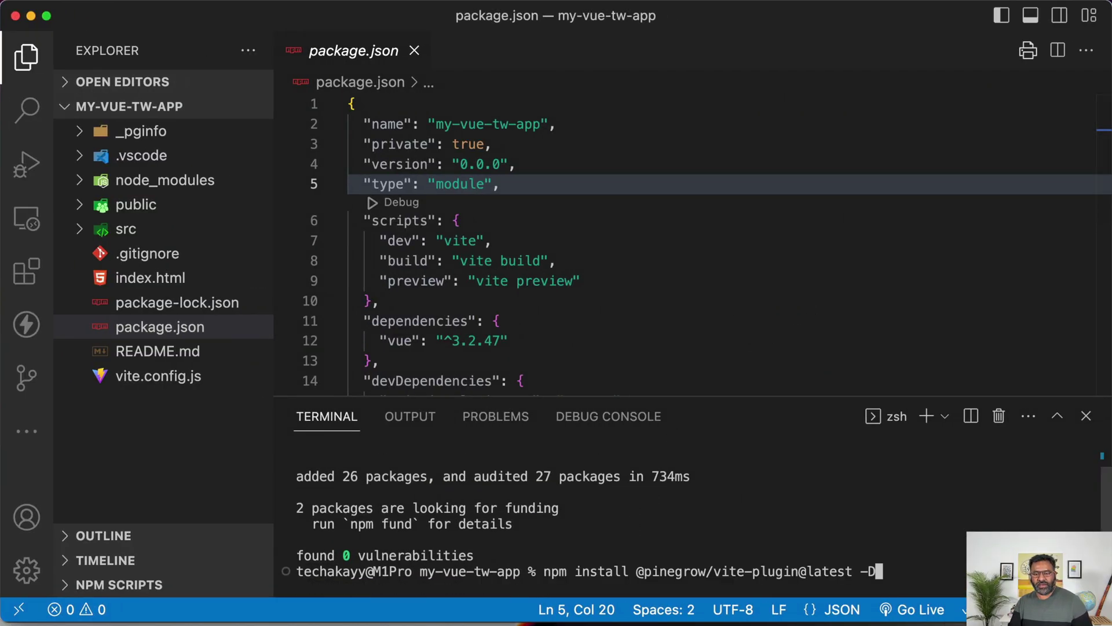
{"action": "key", "text": "Return"}
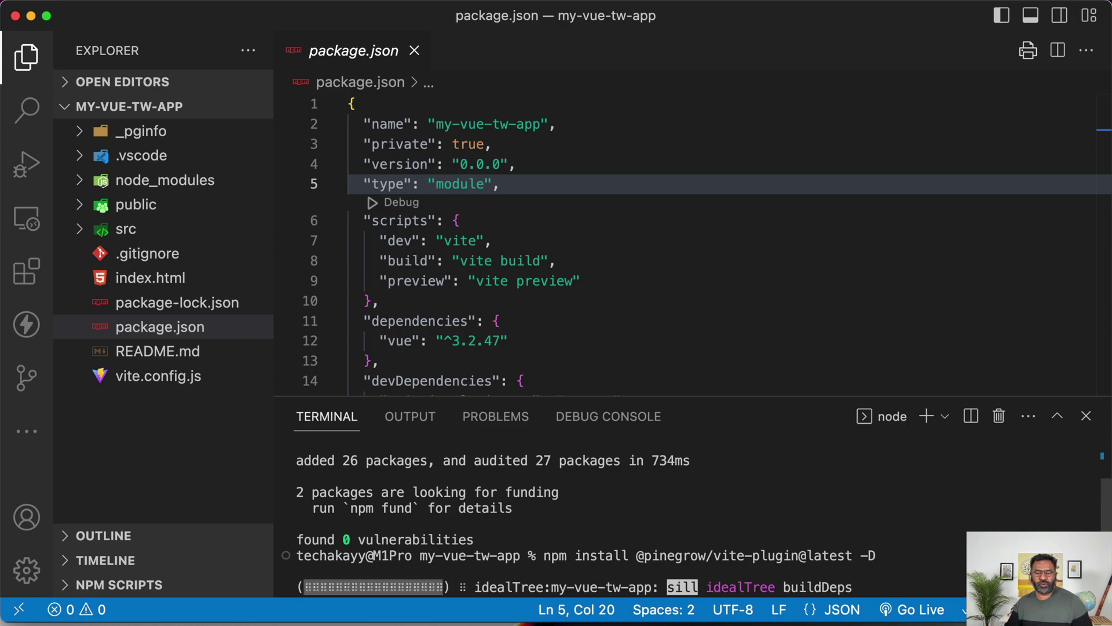
{"action": "left_click", "coordinate": [598, 339]}
{"action": "scroll", "coordinate": [566, 311], "scroll_direction": "down", "scroll_amount": 1}
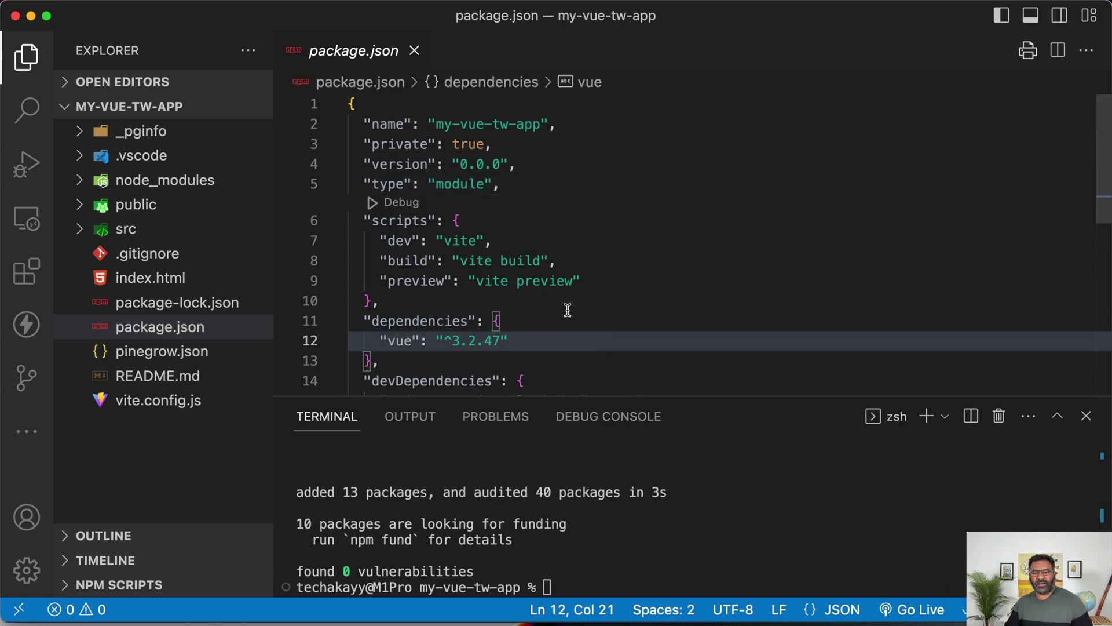
{"action": "scroll", "coordinate": [567, 311], "scroll_direction": "down", "scroll_amount": 5}
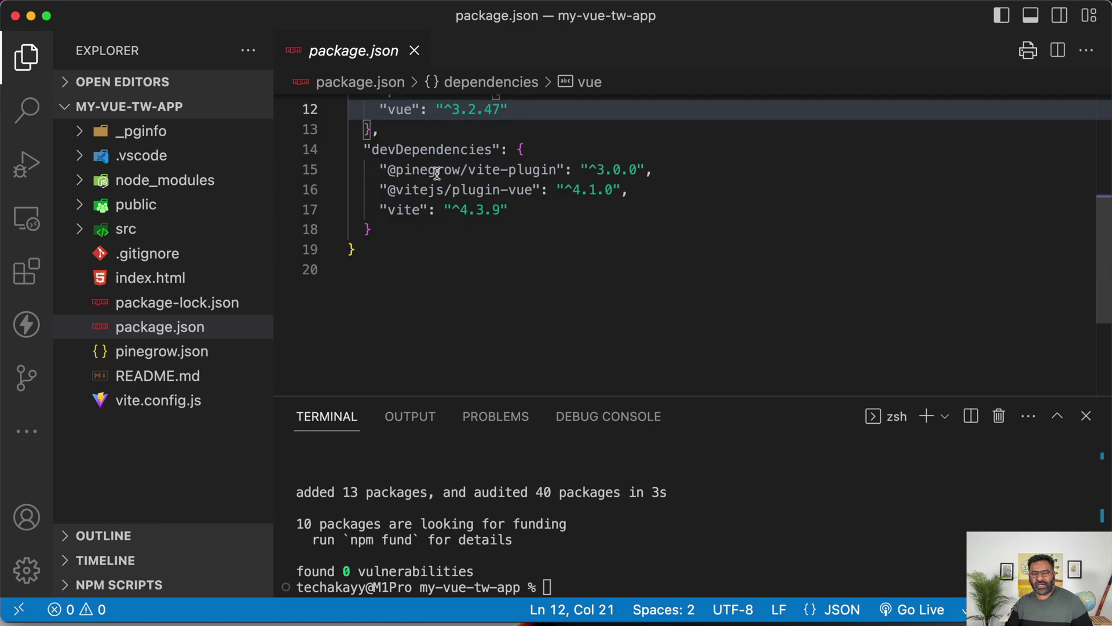
{"action": "scroll", "coordinate": [490, 253], "scroll_direction": "up", "scroll_amount": 5}
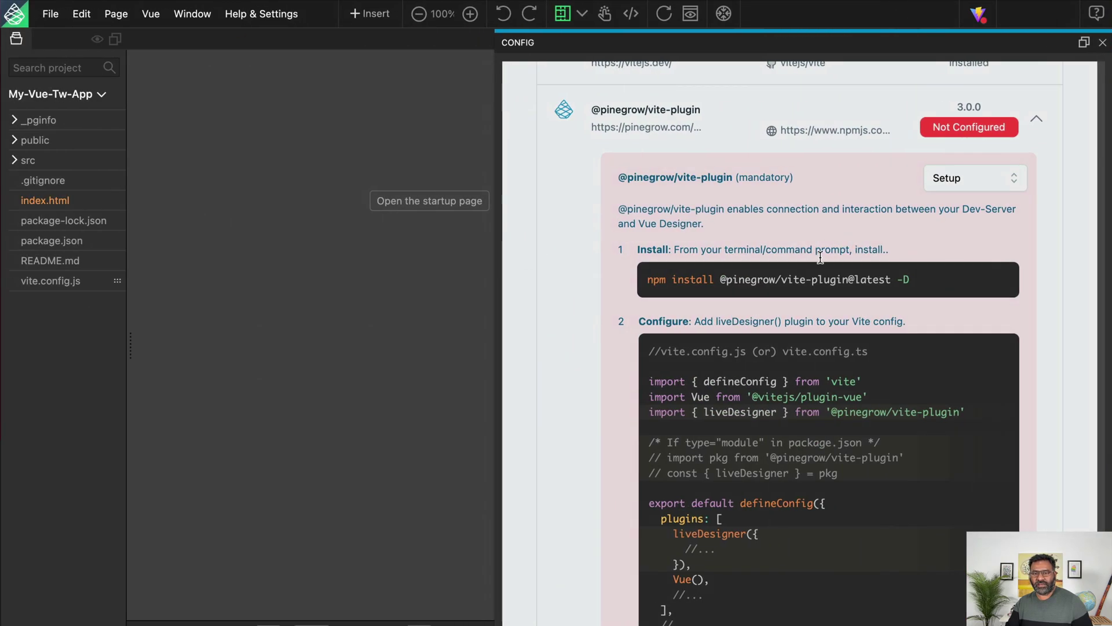
- Select the liveDesigner import line and the type="module" comment block in the step 2 example
{"action": "scroll", "coordinate": [811, 266], "scroll_direction": "down", "scroll_amount": 3}
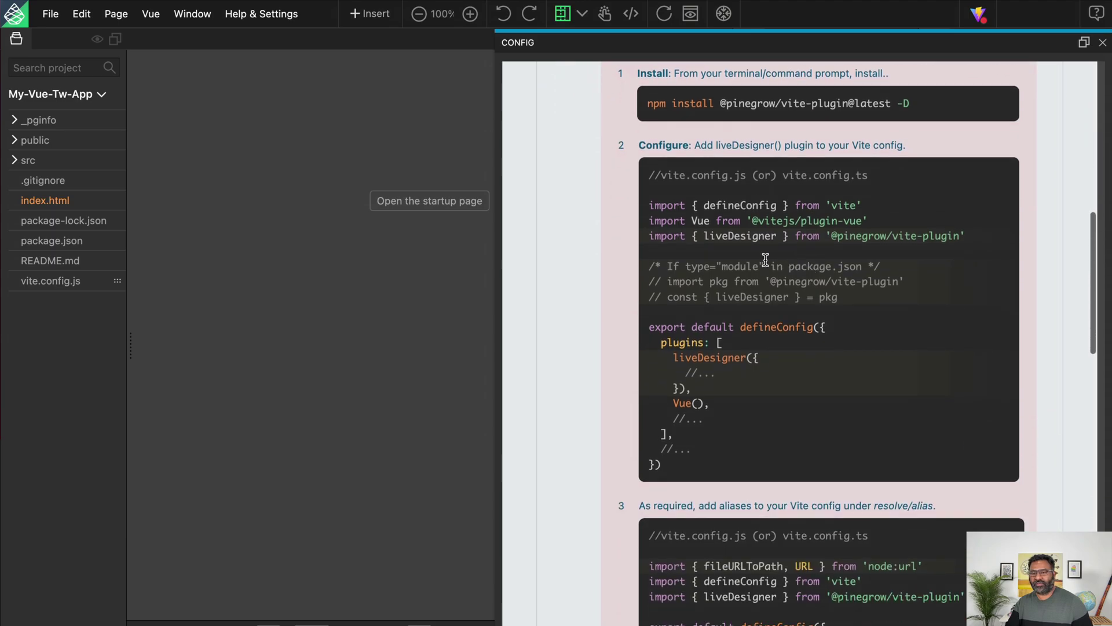
{"action": "triple_click", "coordinate": [746, 236]}
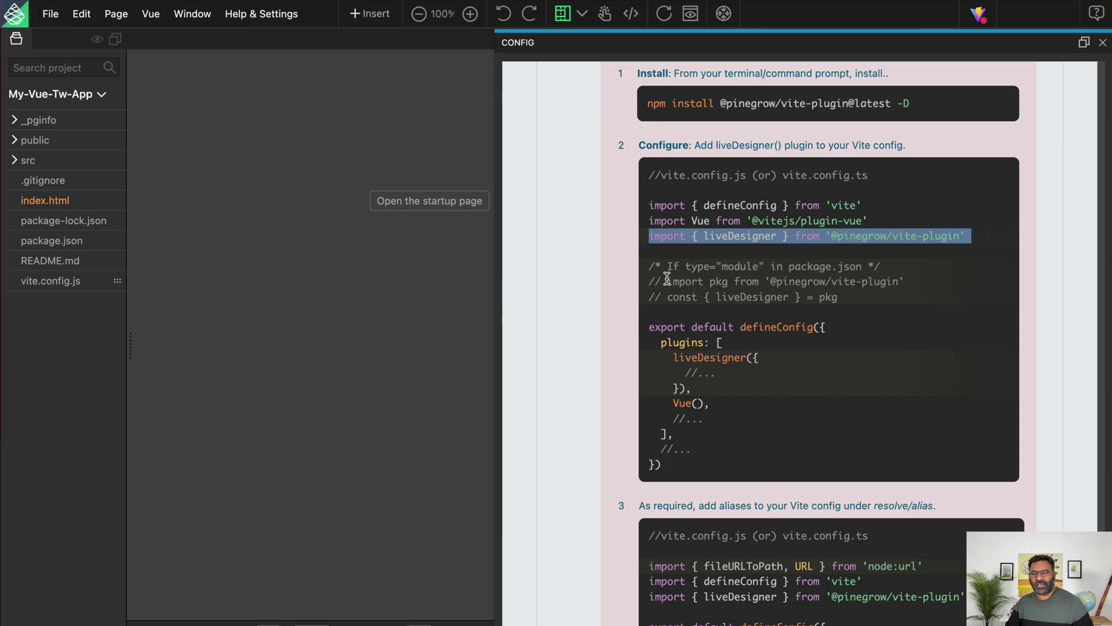
{"action": "left_click_drag", "start_coordinate": [650, 266], "coordinate": [859, 302]}
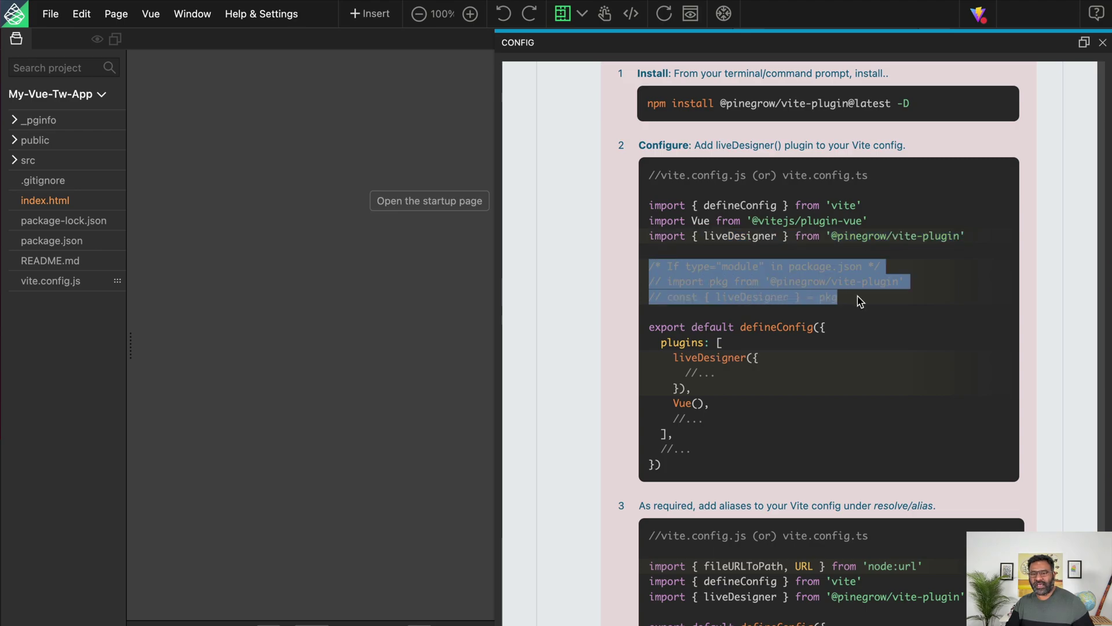
{"action": "left_click", "coordinate": [846, 300]}
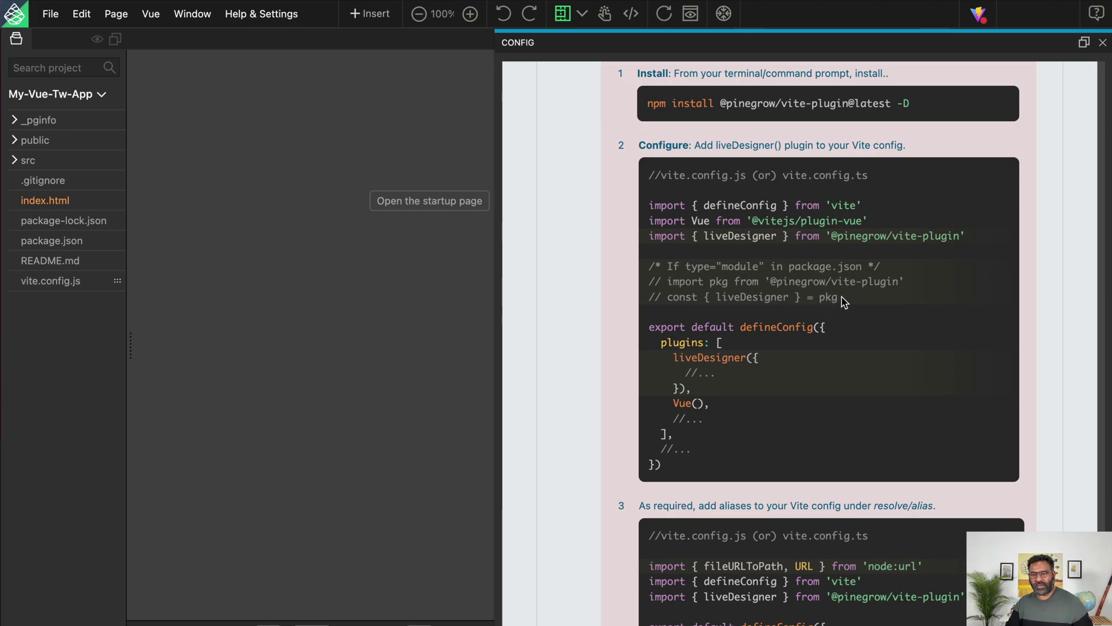
{"action": "key", "text": "ctrl+Right"}
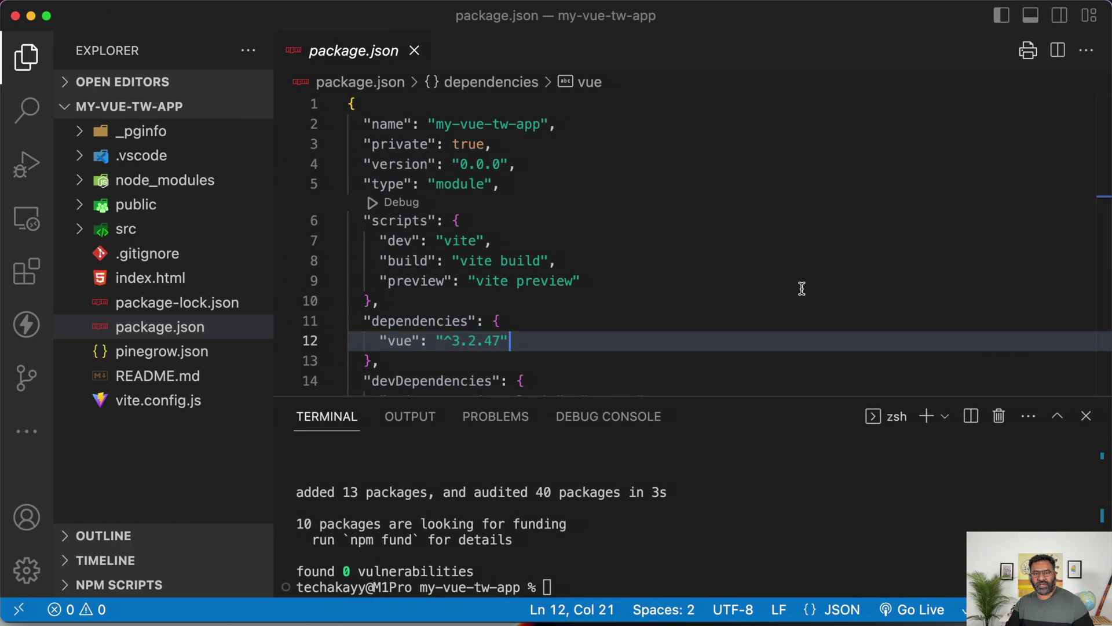
- Confirm package.json's type is module and copy the guide's three type="module" comment lines
{"action": "left_click", "coordinate": [599, 189]}
{"action": "double_click", "coordinate": [383, 187]}
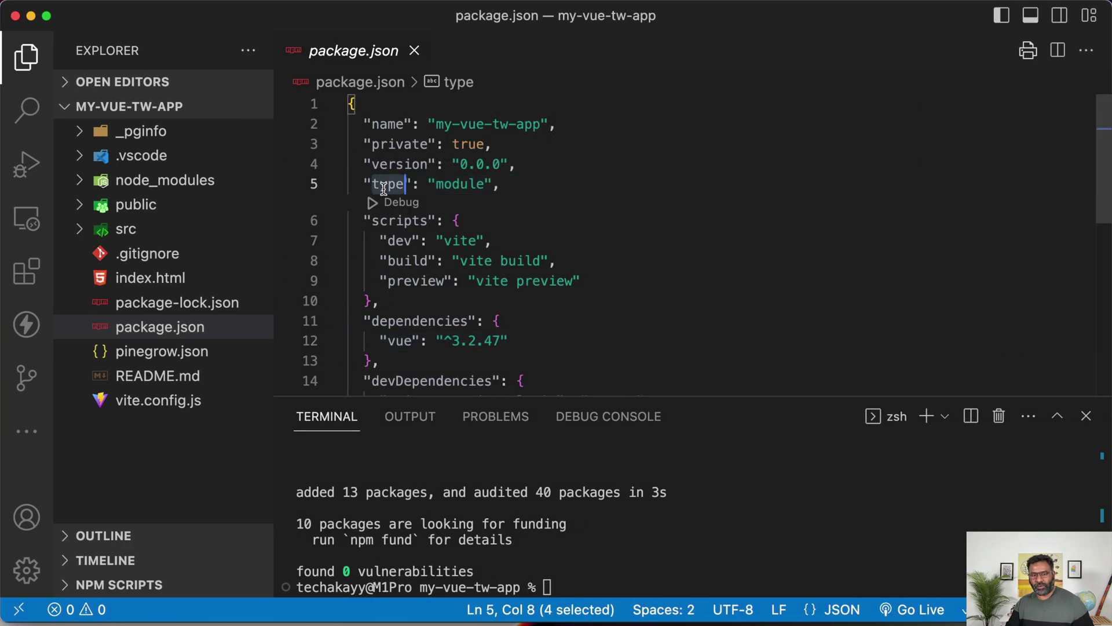
{"action": "key", "text": "ctrl+Left"}
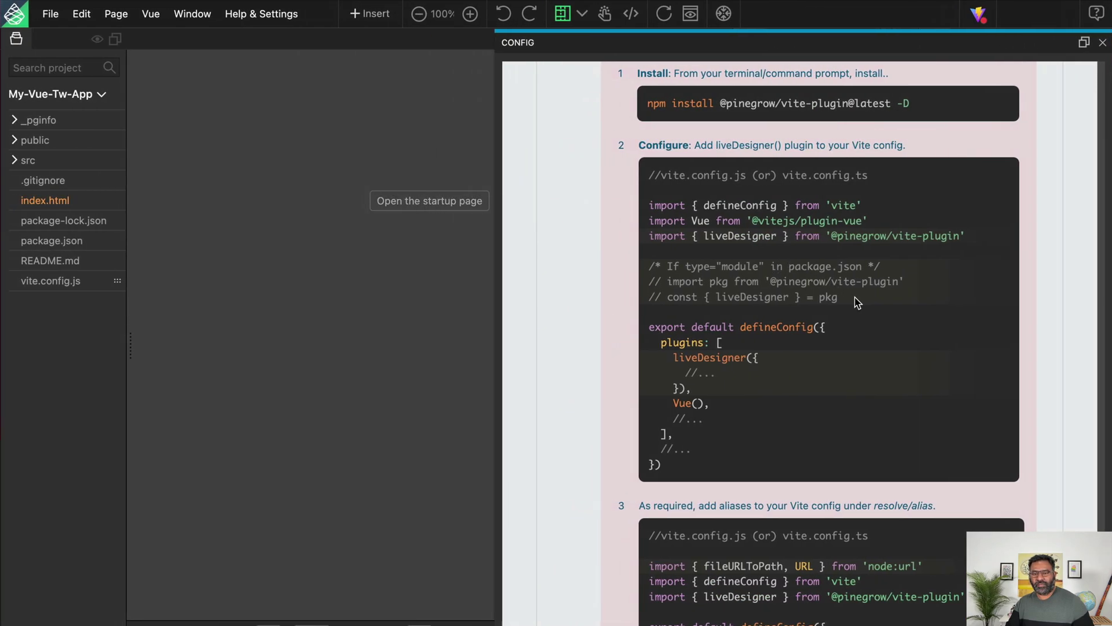
{"action": "left_click_drag", "start_coordinate": [850, 301], "coordinate": [654, 267]}
{"action": "key", "text": "super+c"}
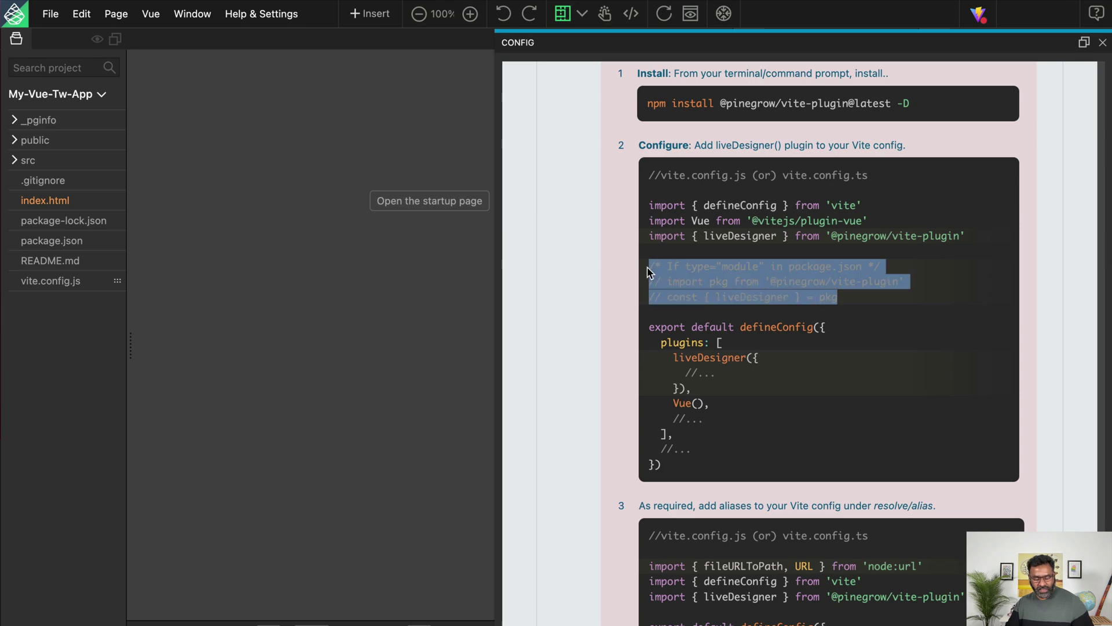
{"action": "key", "text": "ctrl+Right"}
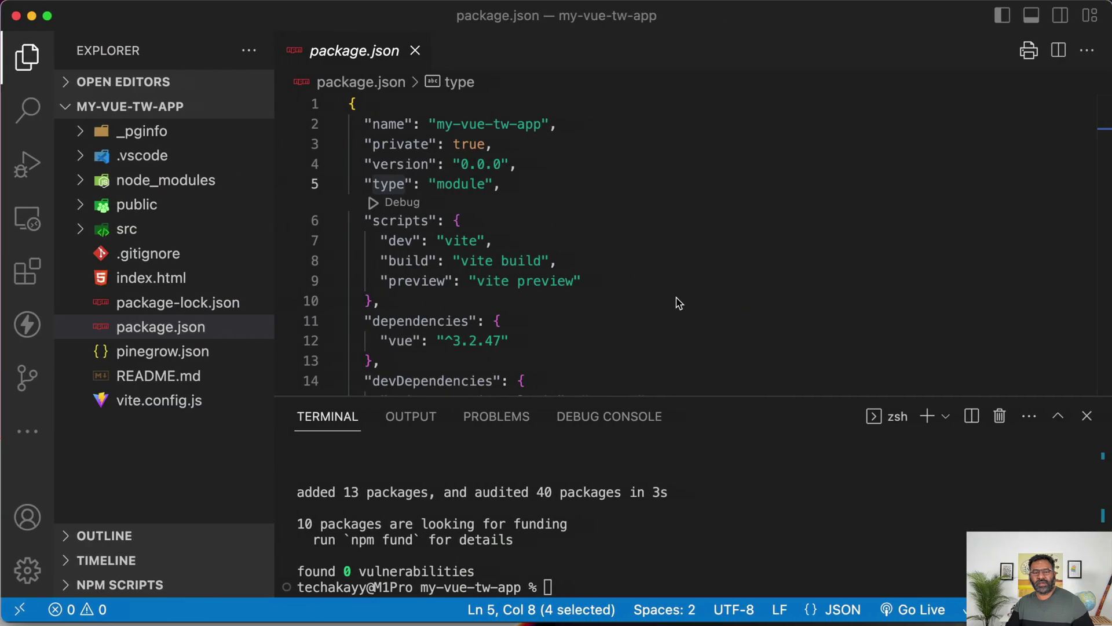
{"action": "left_click", "coordinate": [498, 221]}
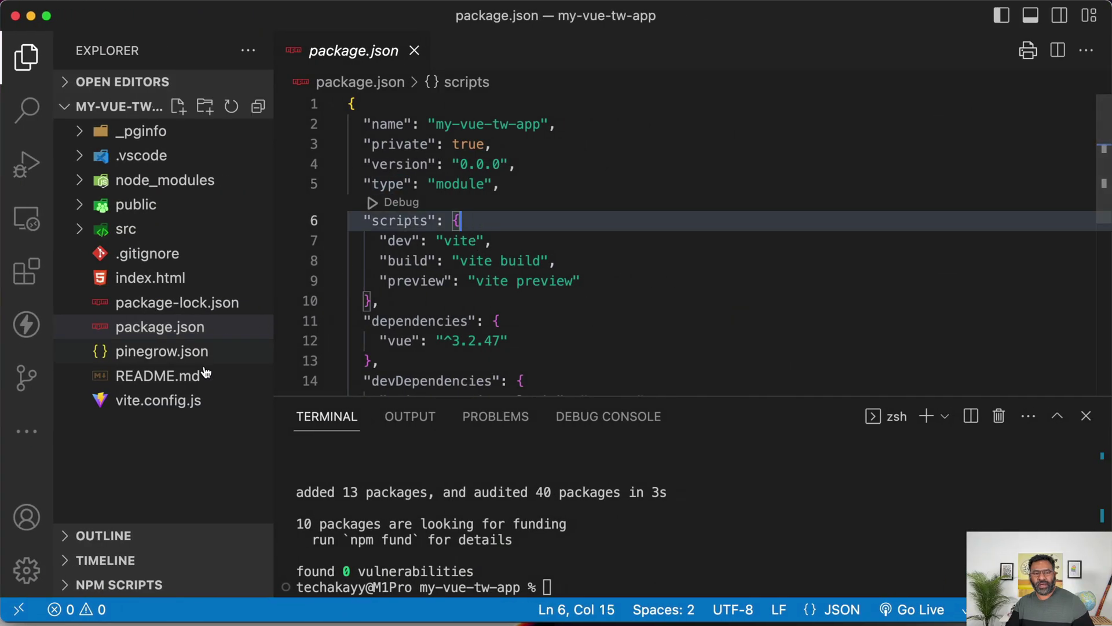
- Paste the comment lines at line 3 of vite.config.js and uncomment the import pkg and const lines
{"action": "left_click", "coordinate": [167, 401]}
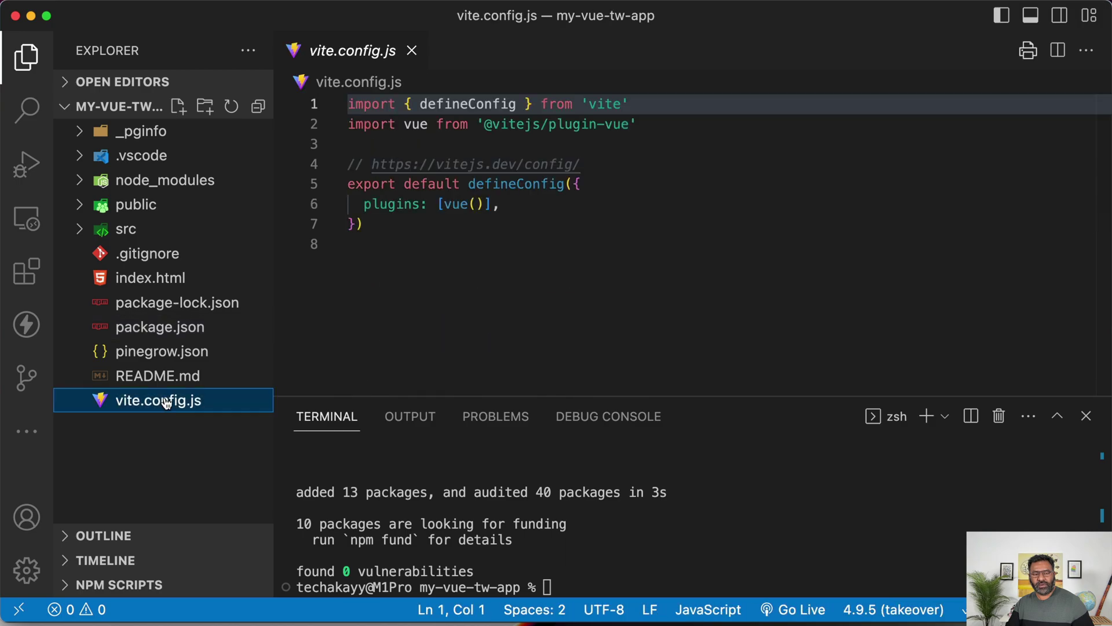
{"action": "left_click", "coordinate": [370, 136]}
{"action": "key", "text": "super+v"}
{"action": "key", "text": "Return"}
{"action": "key", "text": "Up"}
{"action": "key", "text": "Up"}
{"action": "key", "text": "shift+Down"}
{"action": "key", "text": "shift+Down"}
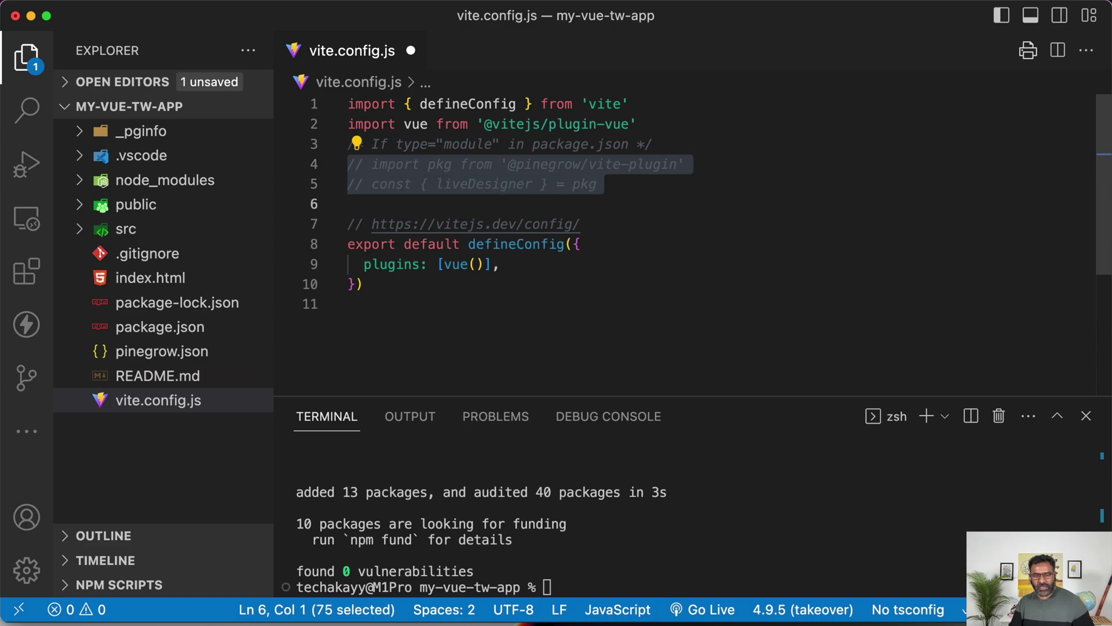
{"action": "key", "text": "super+slash"}
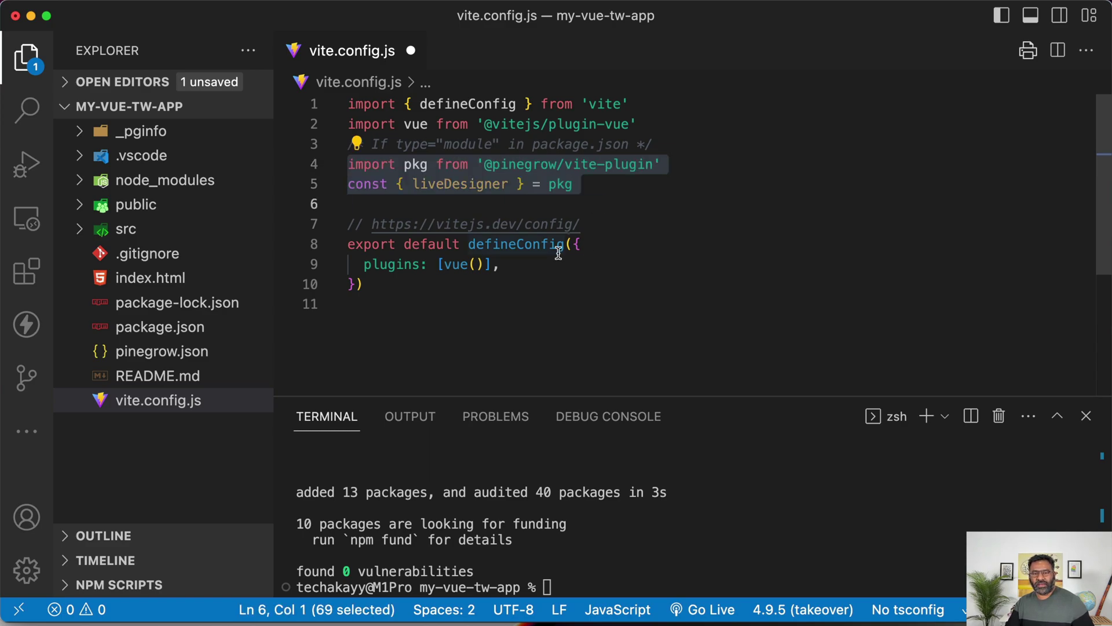
- Insert the liveDesigner({}) block ahead of vue() in the plugins array and save vite.config.js
{"action": "key", "text": "ctrl+Left"}
{"action": "left_click", "coordinate": [714, 362]}
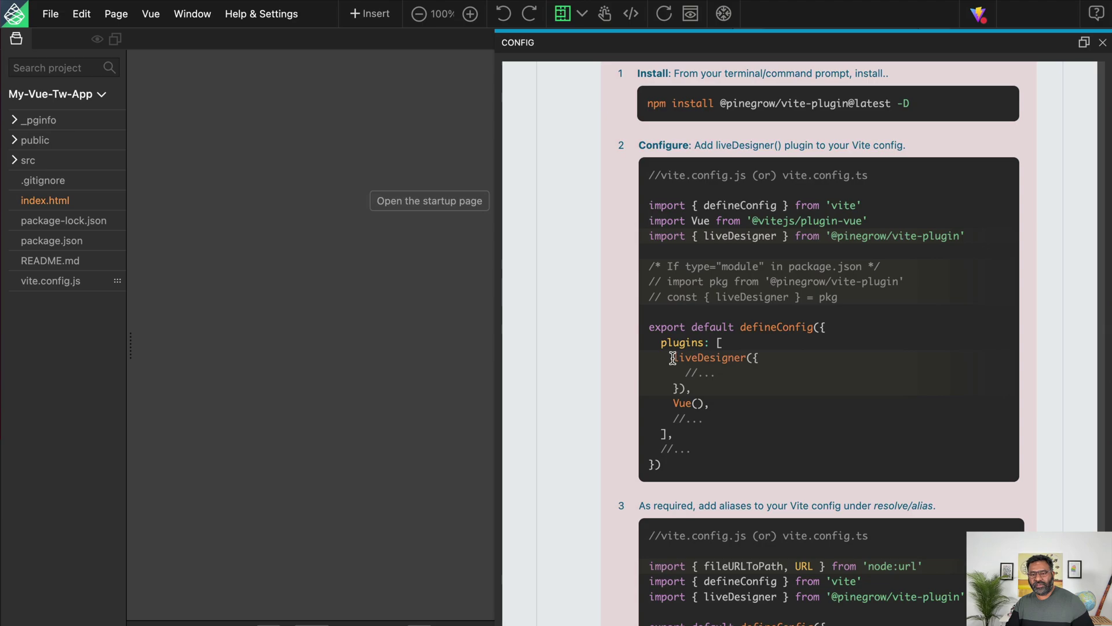
{"action": "left_click_drag", "start_coordinate": [673, 359], "coordinate": [695, 387]}
{"action": "key", "text": "super+c"}
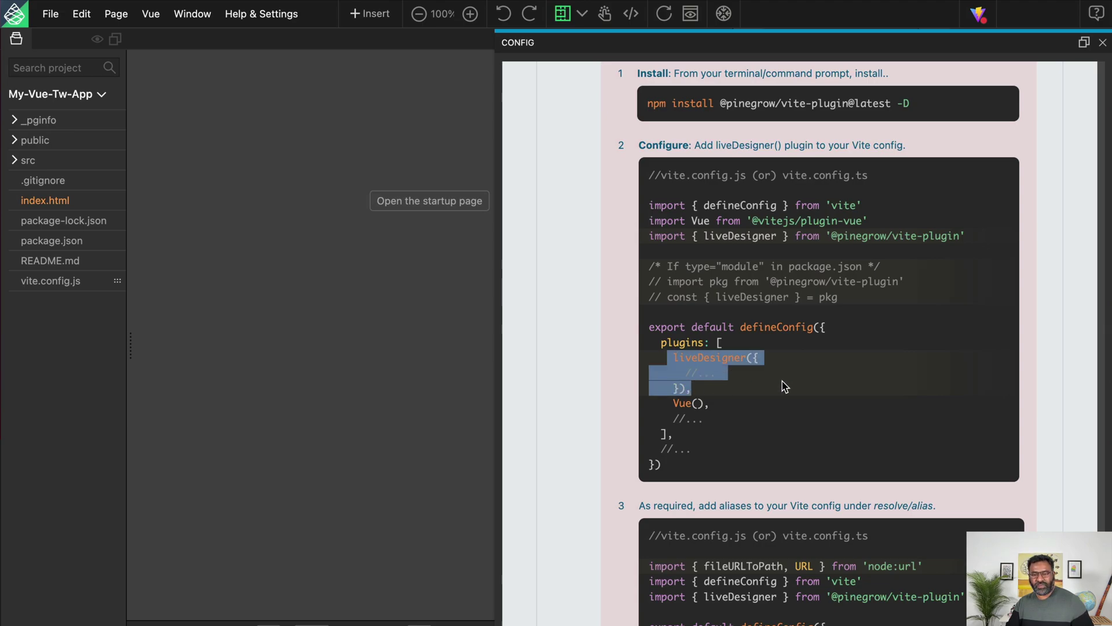
{"action": "key", "text": "ctrl+Right"}
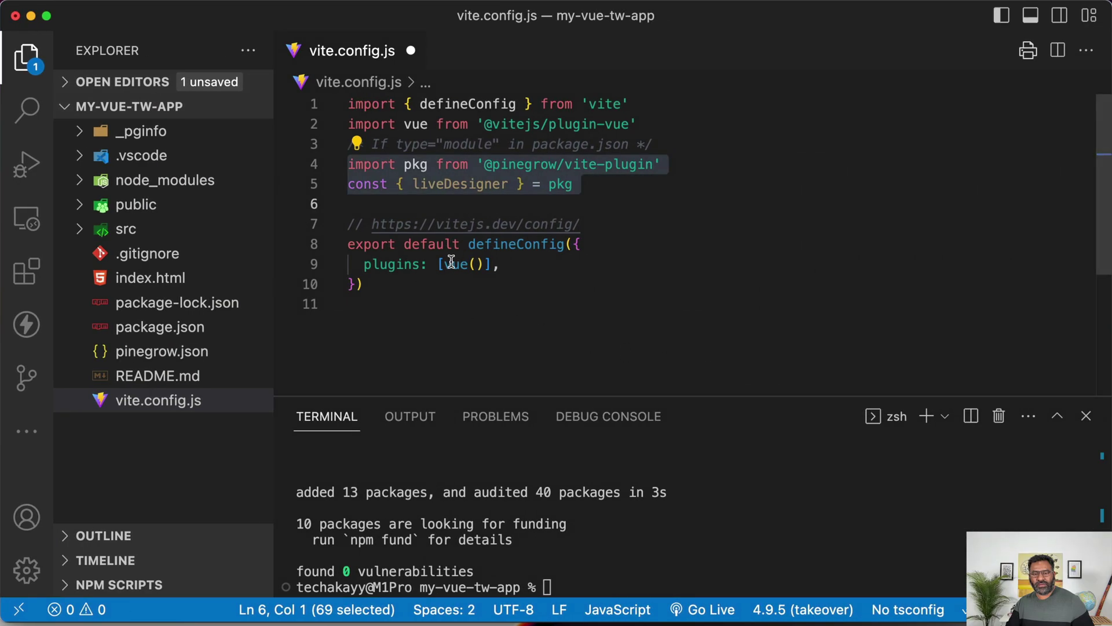
{"action": "left_click", "coordinate": [444, 264]}
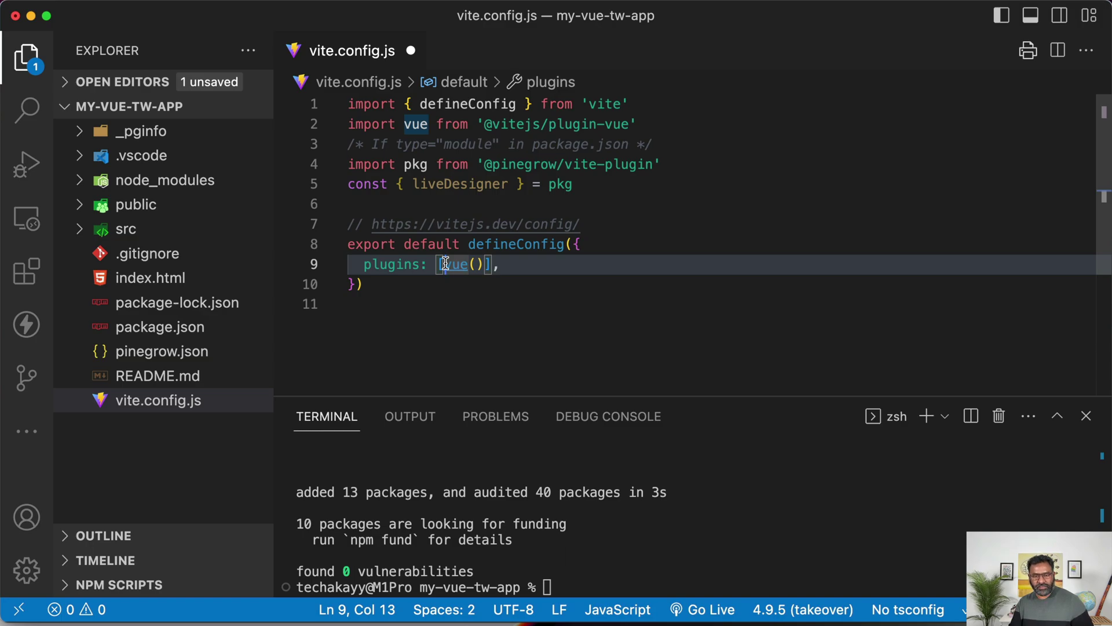
{"action": "key", "text": "super+v"}
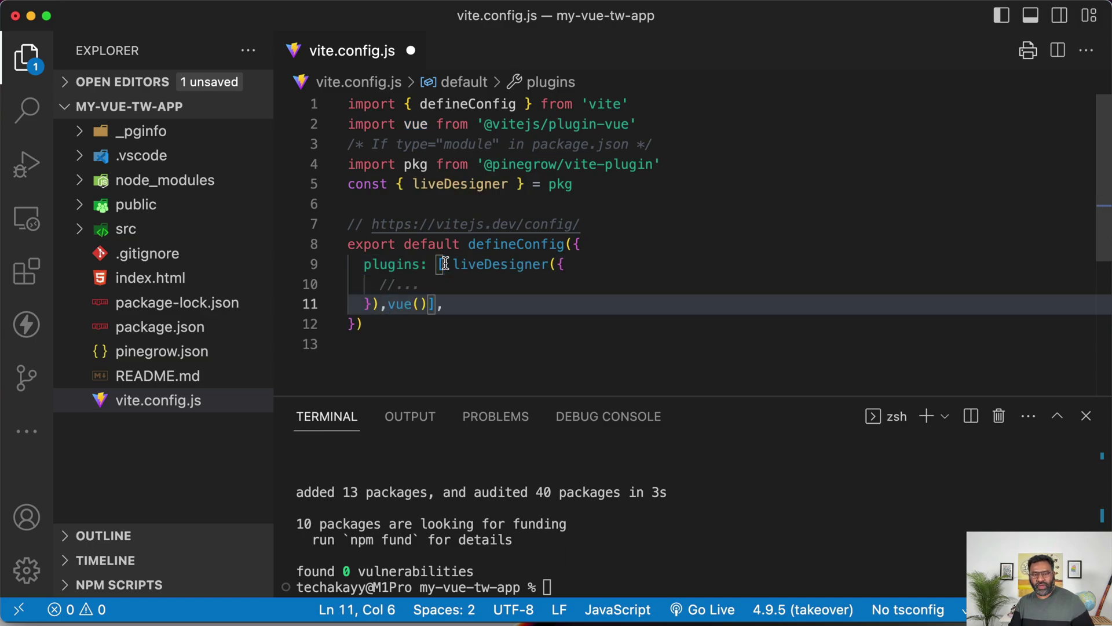
{"action": "key", "text": "super+s"}
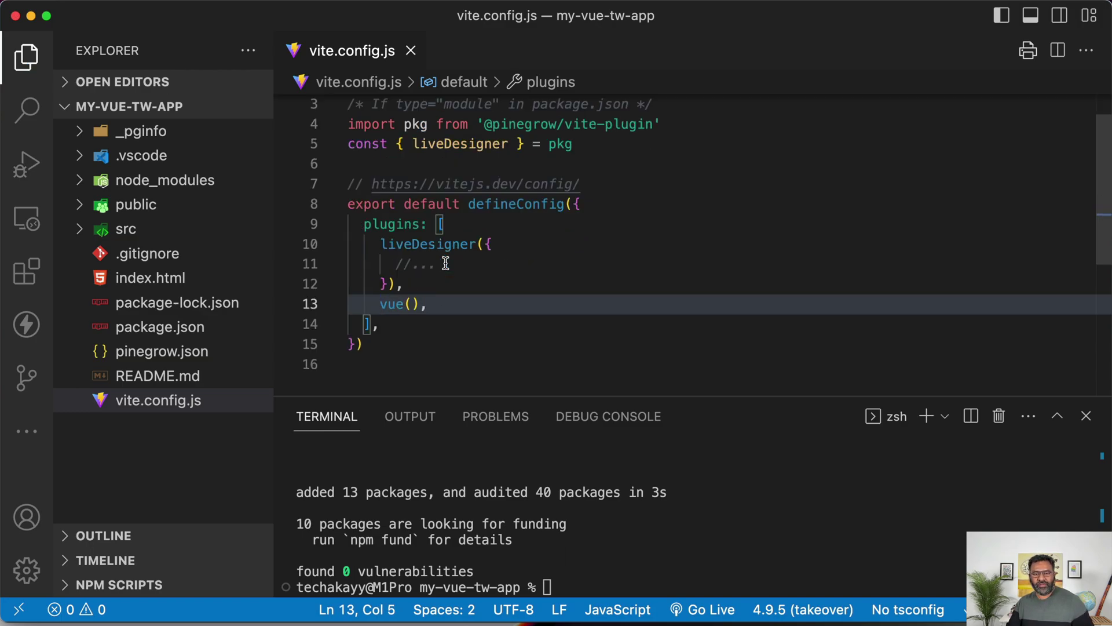
{"action": "left_click", "coordinate": [493, 275]}
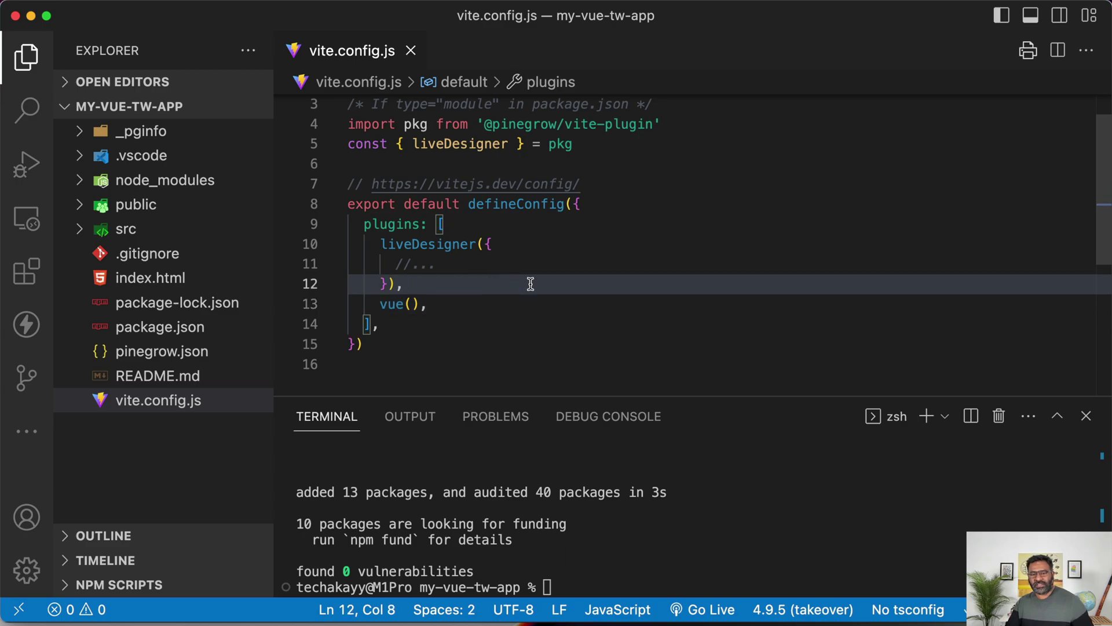
{"action": "key", "text": "super+Tab"}
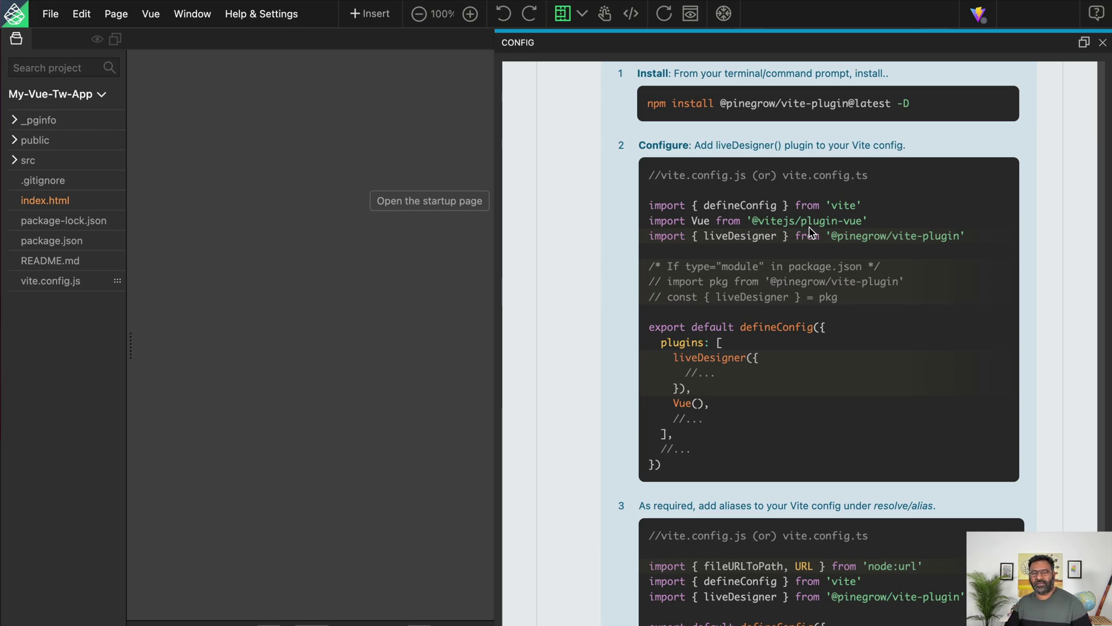
{"action": "scroll", "coordinate": [811, 342], "scroll_direction": "down", "scroll_amount": 1}
{"action": "scroll", "coordinate": [810, 342], "scroll_direction": "down", "scroll_amount": 10}
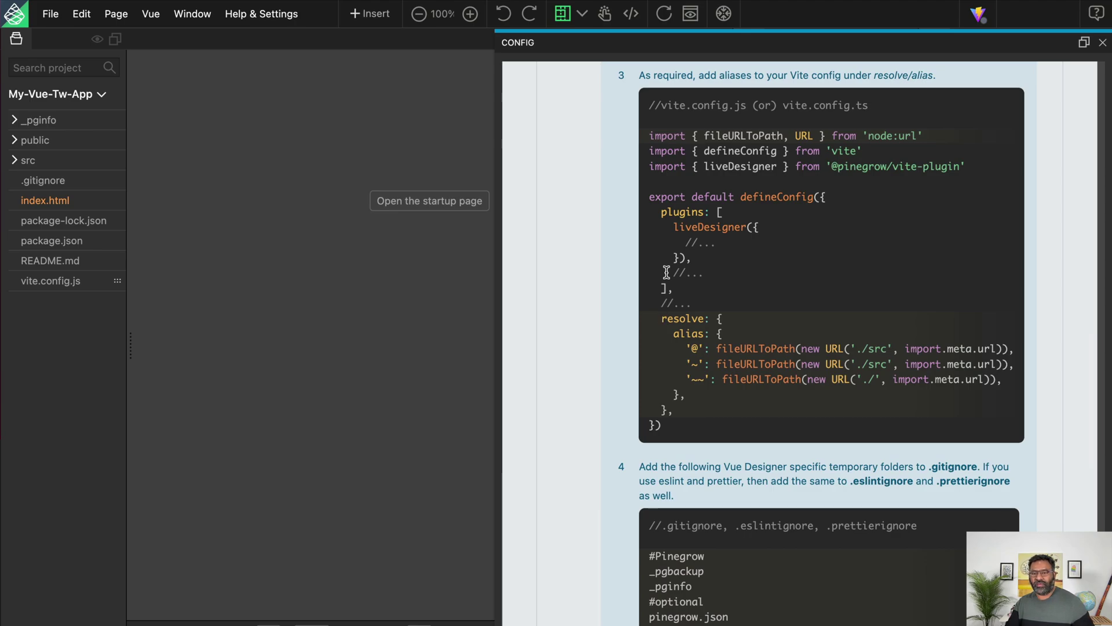
- Add the node:url fileURLToPath import as the first line of vite.config.js
{"action": "triple_click", "coordinate": [720, 139]}
{"action": "key", "text": "super+c"}
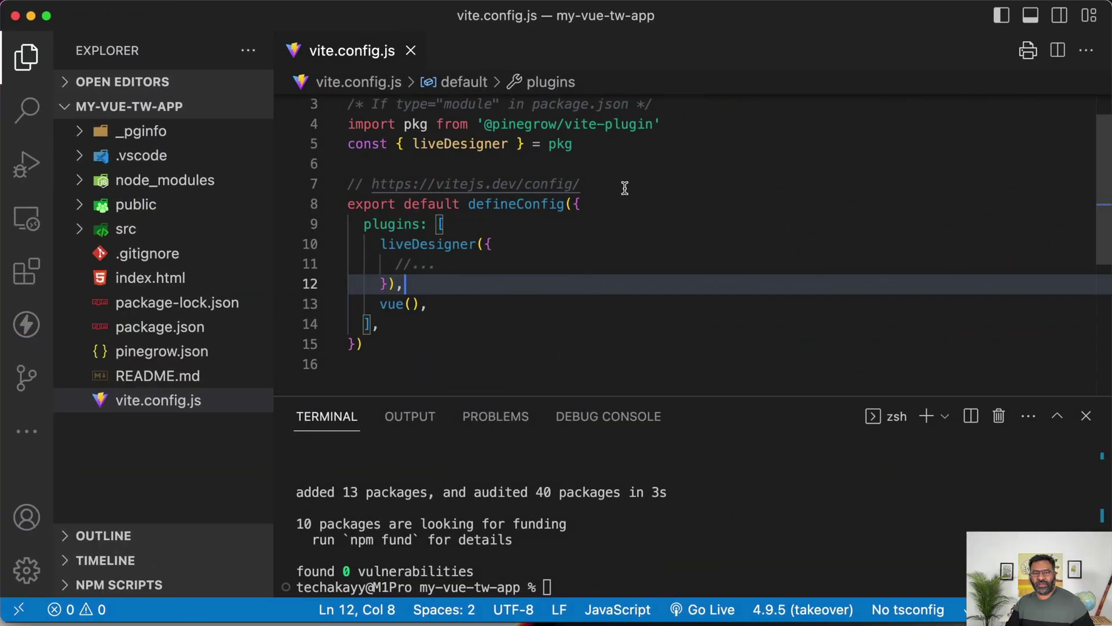
{"action": "left_click", "coordinate": [623, 186]}
{"action": "key", "text": "super+Up"}
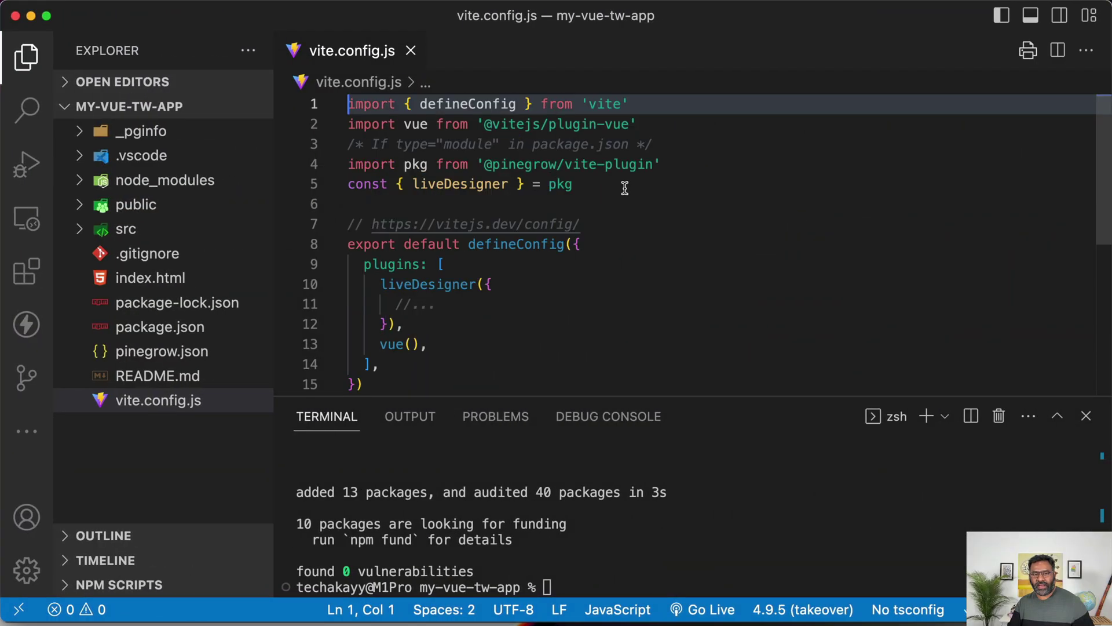
{"action": "key", "text": "super+v"}
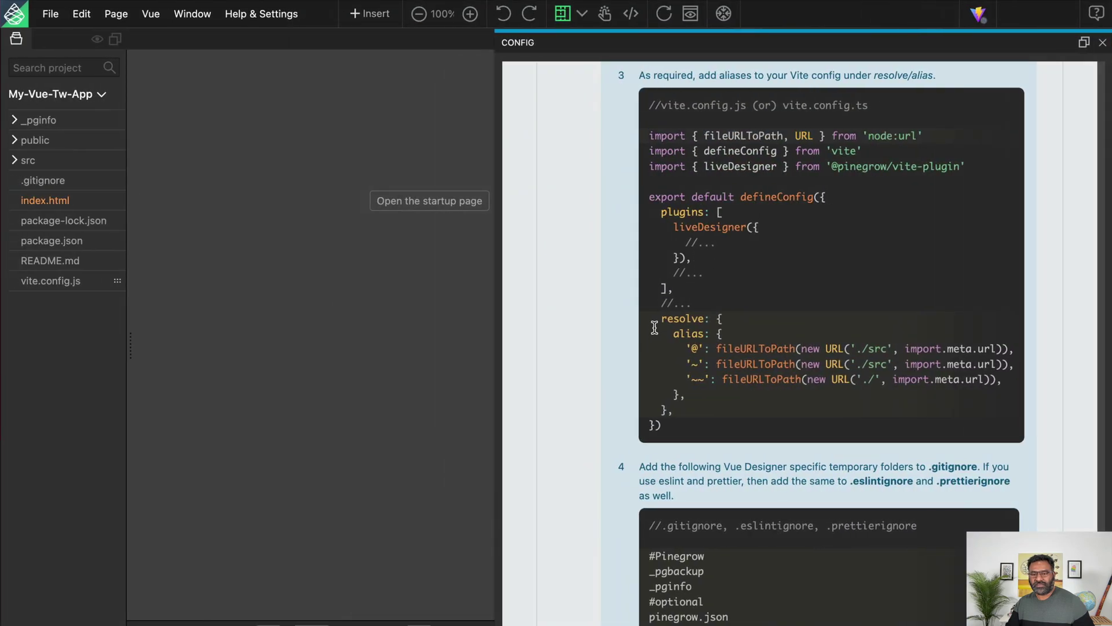
- Paste the resolve alias block for '@', '~' and '~~' after the plugins array
{"action": "left_click_drag", "start_coordinate": [661, 318], "coordinate": [693, 403]}
{"action": "key", "text": "super+c"}
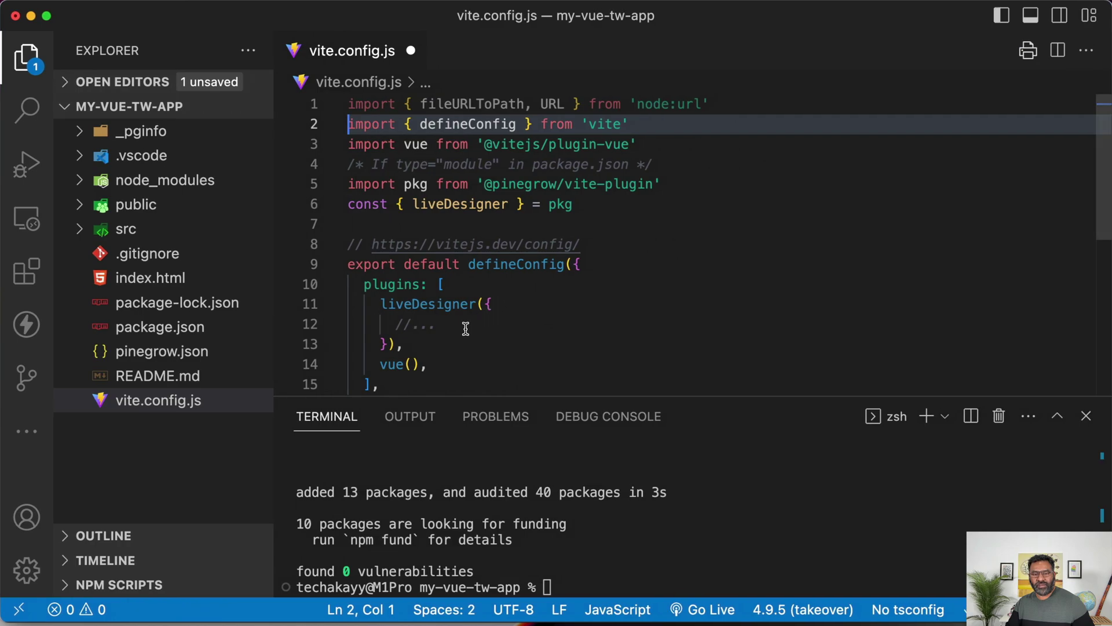
{"action": "scroll", "coordinate": [466, 328], "scroll_direction": "down", "scroll_amount": 3}
{"action": "left_click", "coordinate": [385, 314]}
{"action": "key", "text": "Return"}
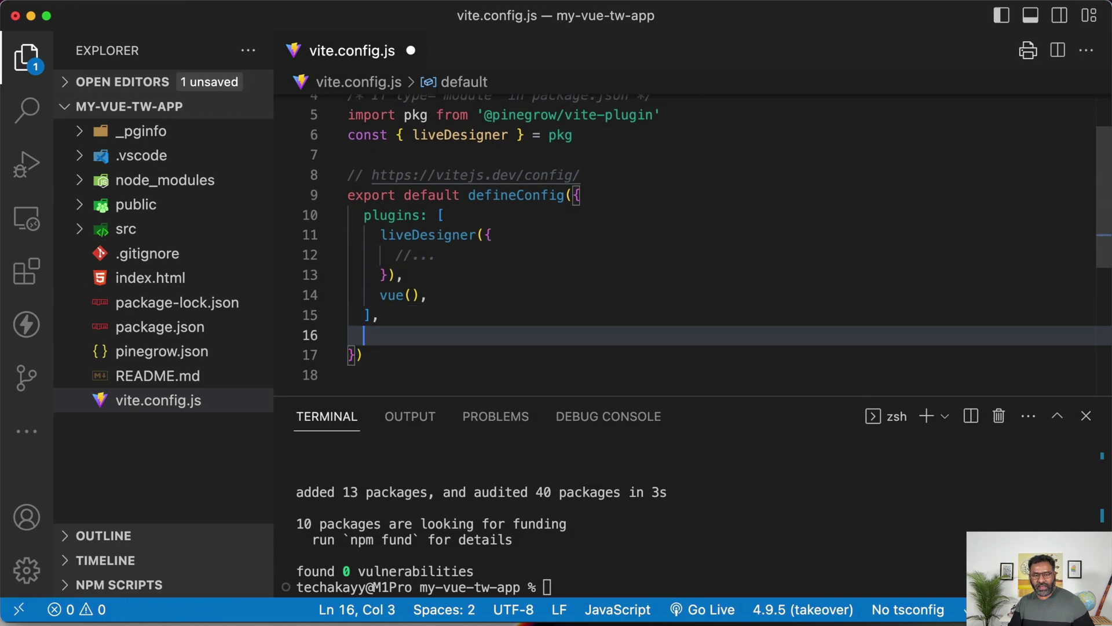
{"action": "key", "text": "super+v"}
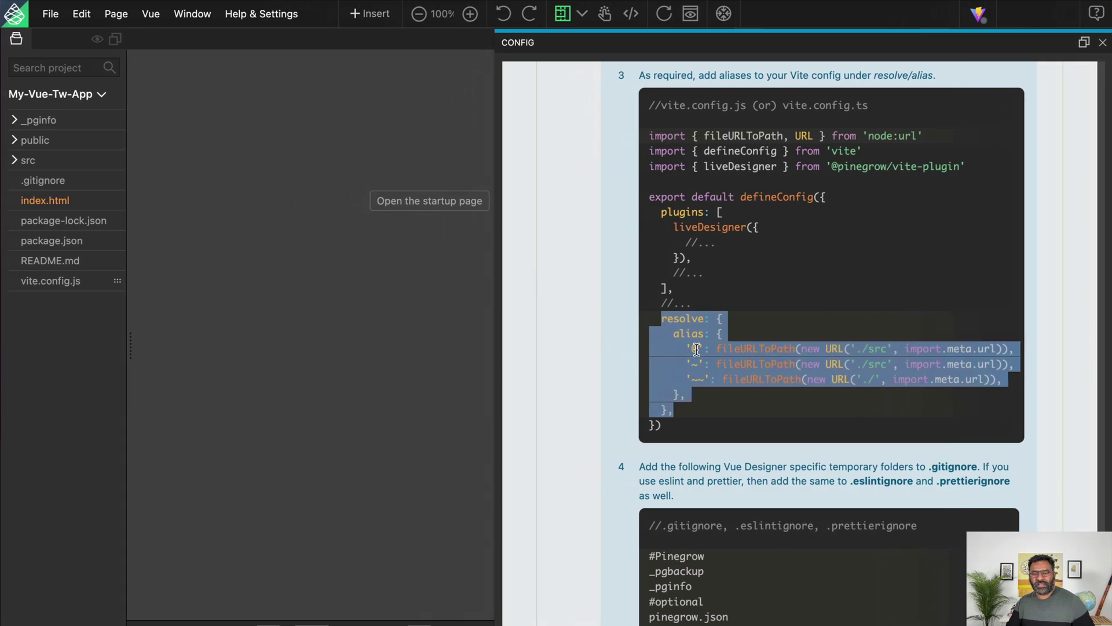
{"action": "scroll", "coordinate": [696, 350], "scroll_direction": "down", "scroll_amount": 5}
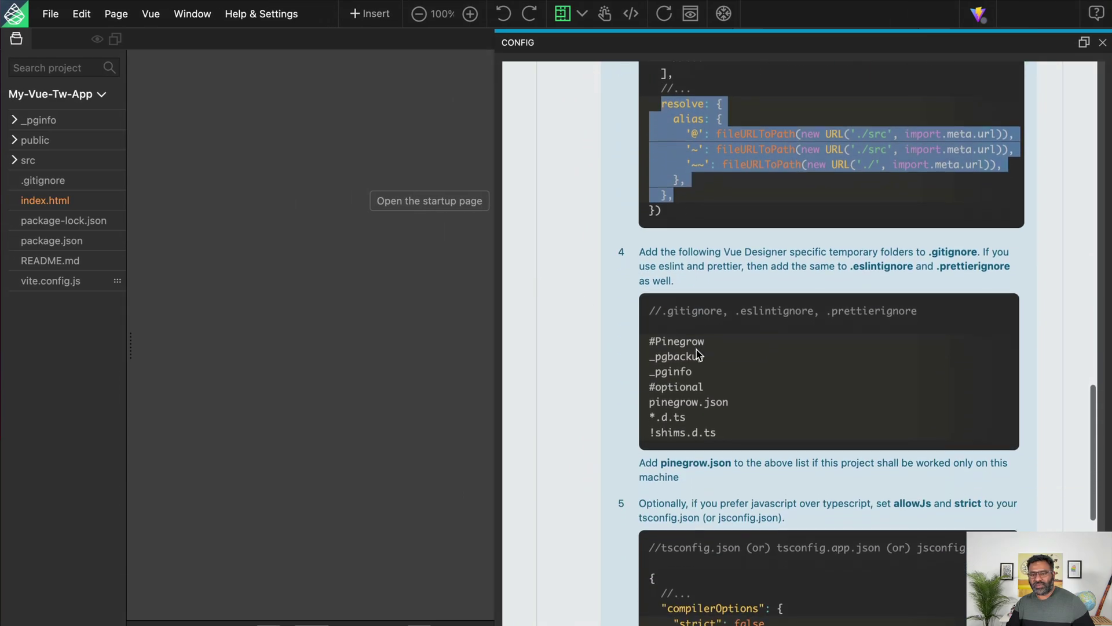
- Copy the Pinegrow .gitignore entries from the guide
{"action": "left_click", "coordinate": [728, 436]}
{"action": "left_click_drag", "start_coordinate": [729, 435], "coordinate": [650, 348]}
{"action": "key", "text": "super+c"}
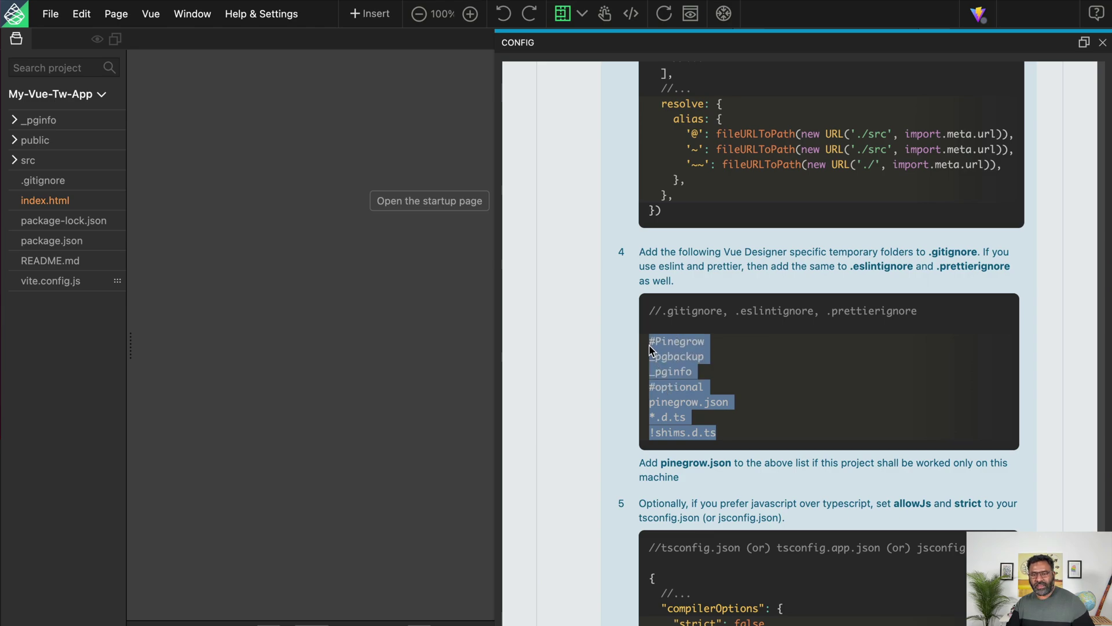
{"action": "left_click", "coordinate": [746, 360]}
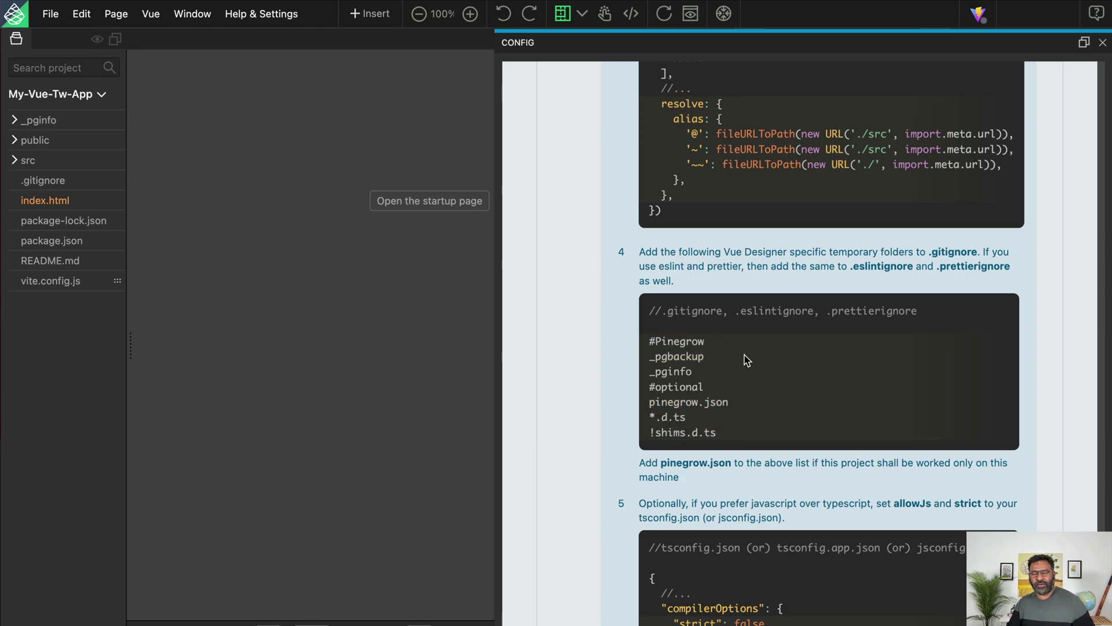
{"action": "key", "text": "super+Tab"}
- Append the entries (_pgbackup, _pginfo, pinegrow.json, *.d.ts) to .gitignore, save, and close it
{"action": "left_click", "coordinate": [157, 256]}
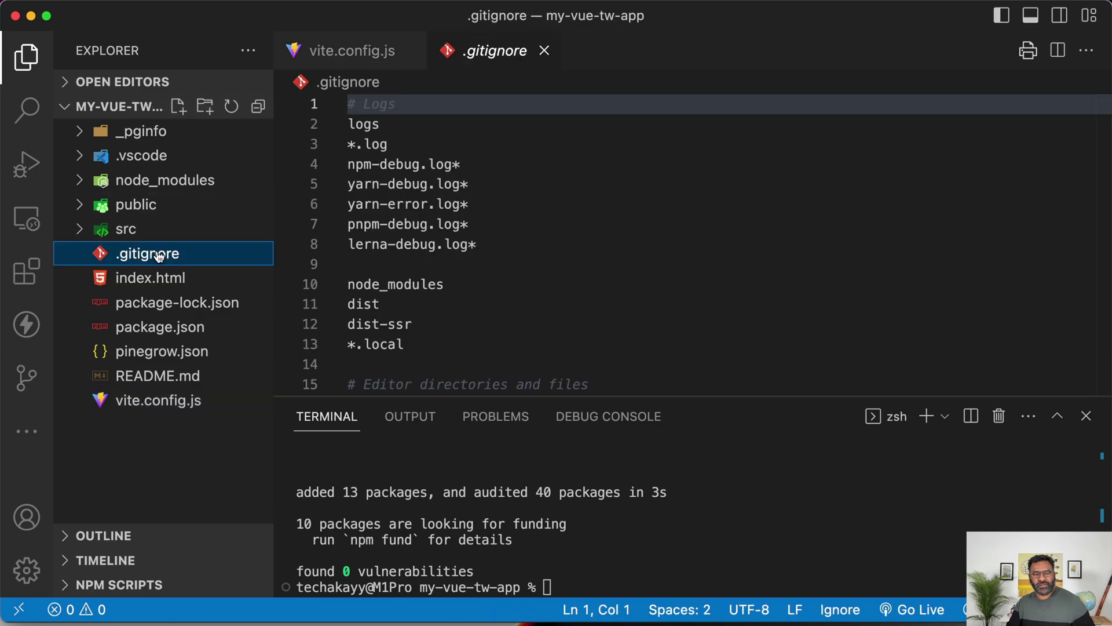
{"action": "scroll", "coordinate": [515, 295], "scroll_direction": "down", "scroll_amount": 6}
{"action": "left_click", "coordinate": [406, 237]}
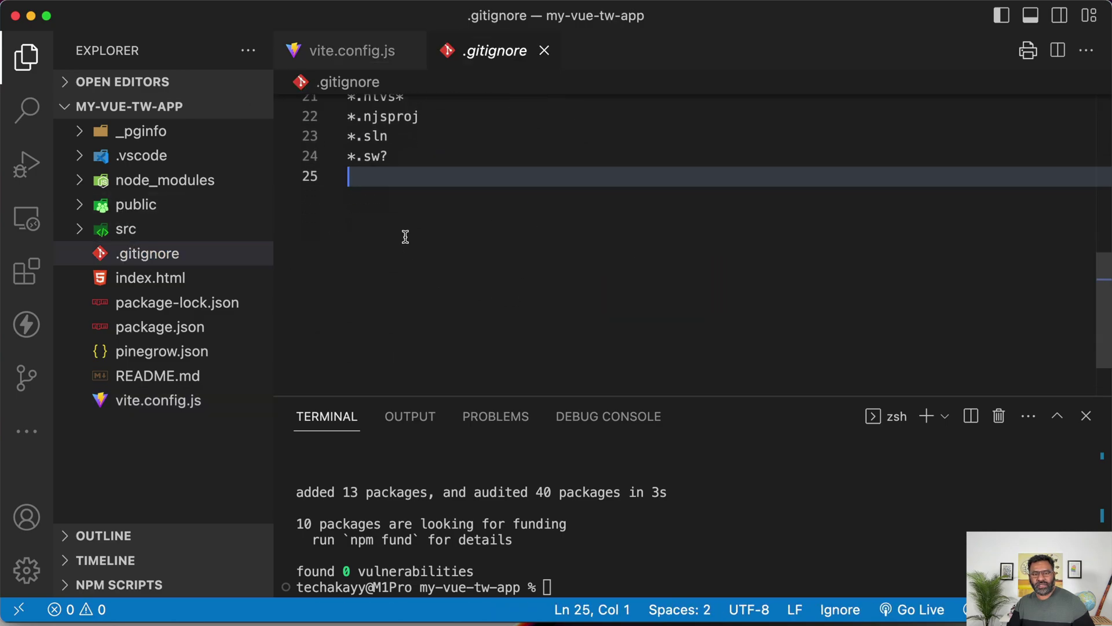
{"action": "key", "text": "super+v"}
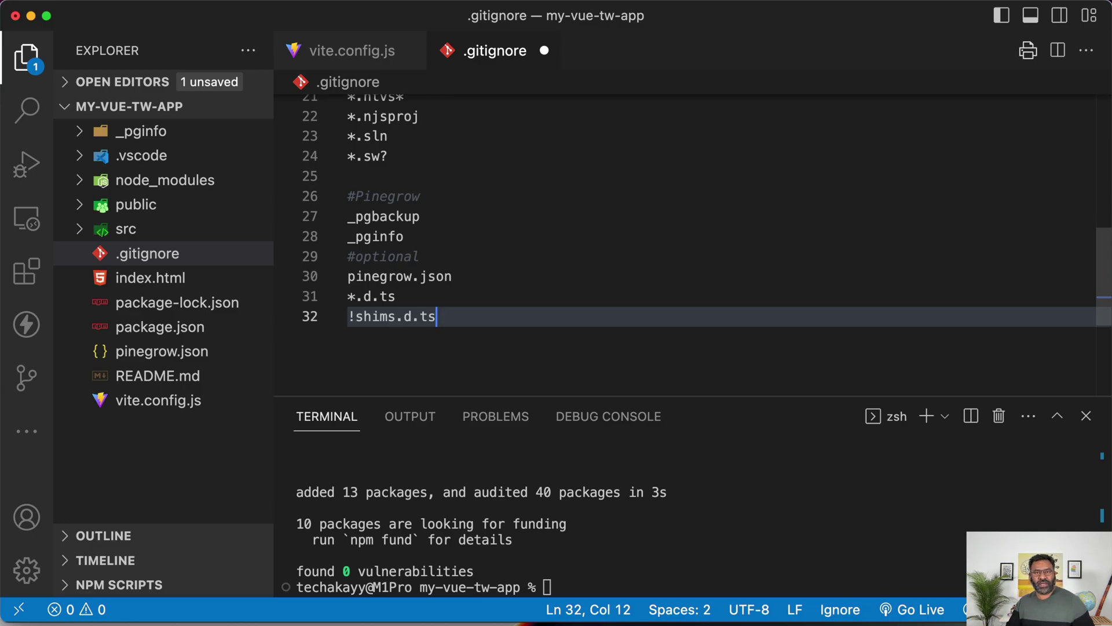
{"action": "left_click", "coordinate": [485, 215]}
{"action": "key", "text": "super+s"}
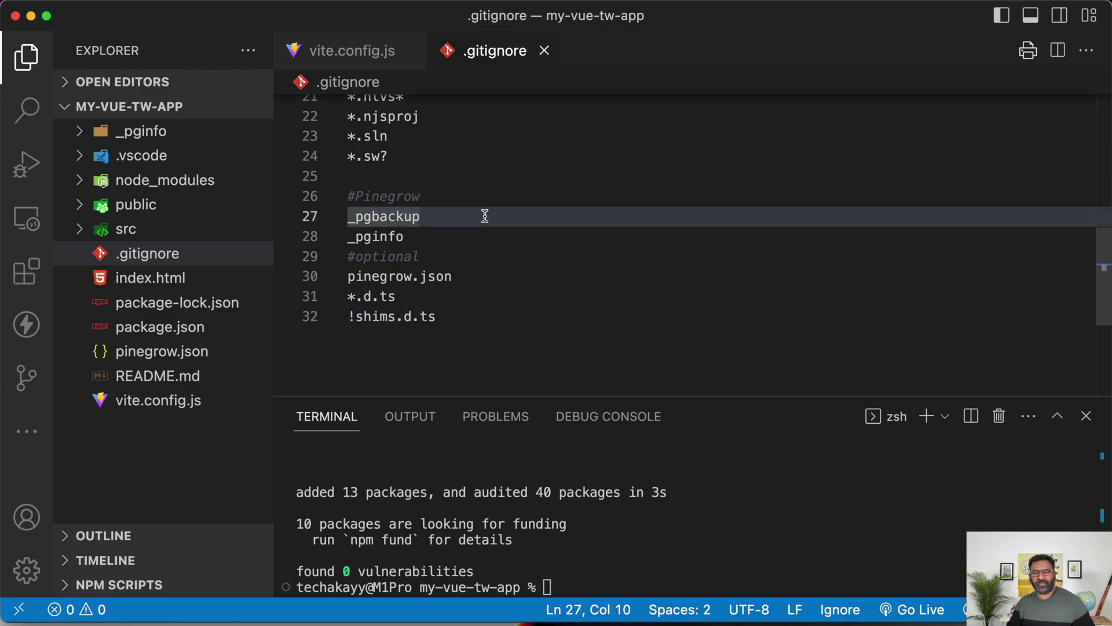
{"action": "key", "text": "super+w"}
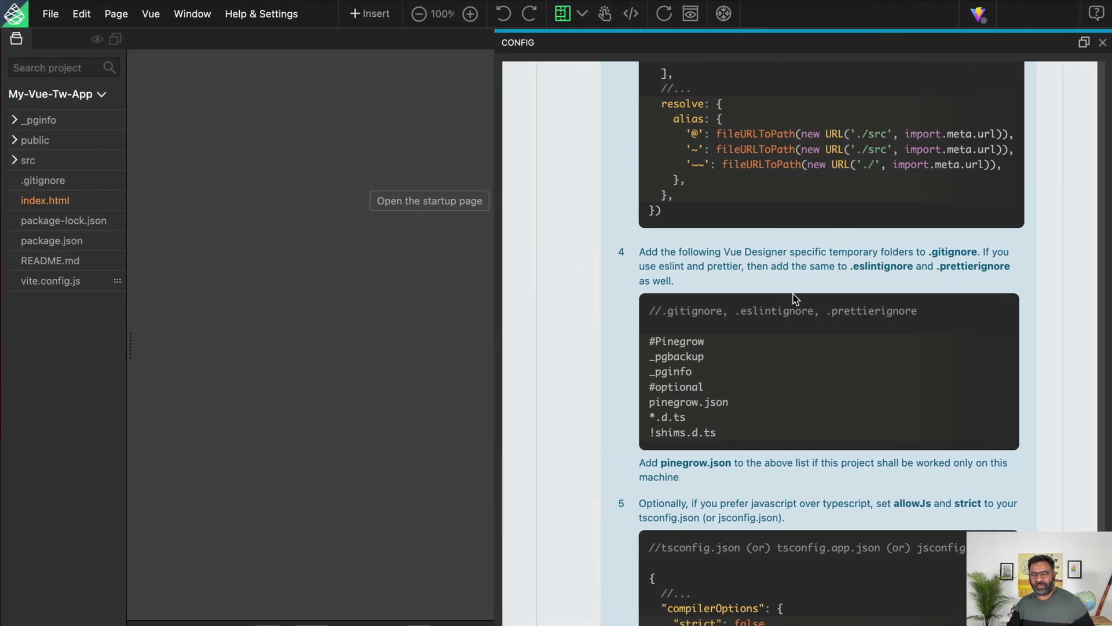
{"action": "scroll", "coordinate": [794, 298], "scroll_direction": "down", "scroll_amount": 10}
{"action": "scroll", "coordinate": [777, 195], "scroll_direction": "up", "scroll_amount": 1}
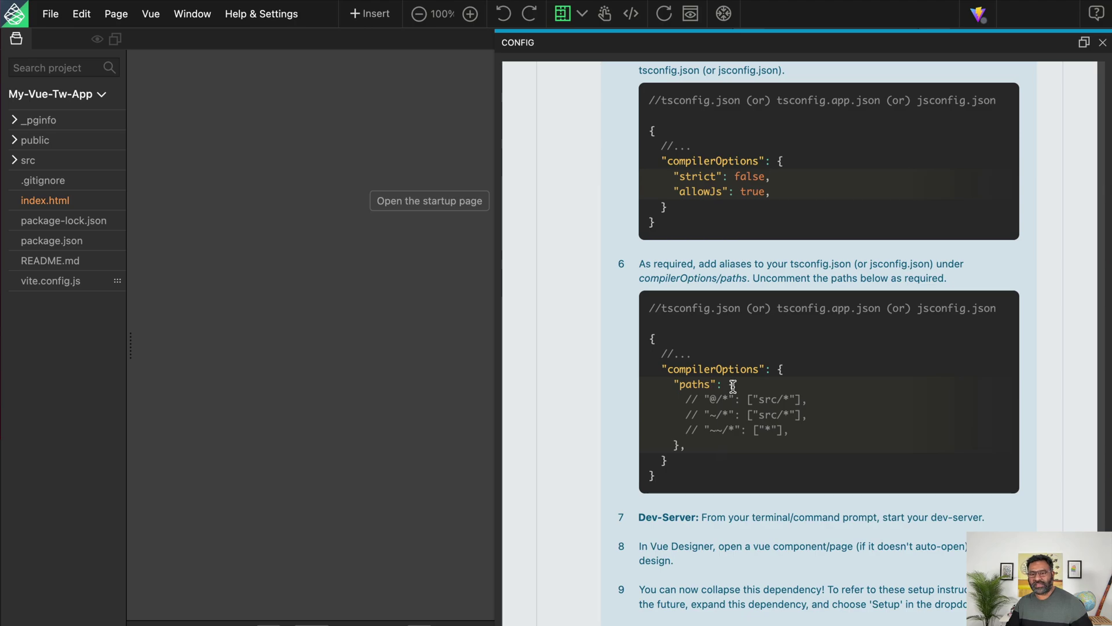
{"action": "scroll", "coordinate": [777, 371], "scroll_direction": "down", "scroll_amount": 2}
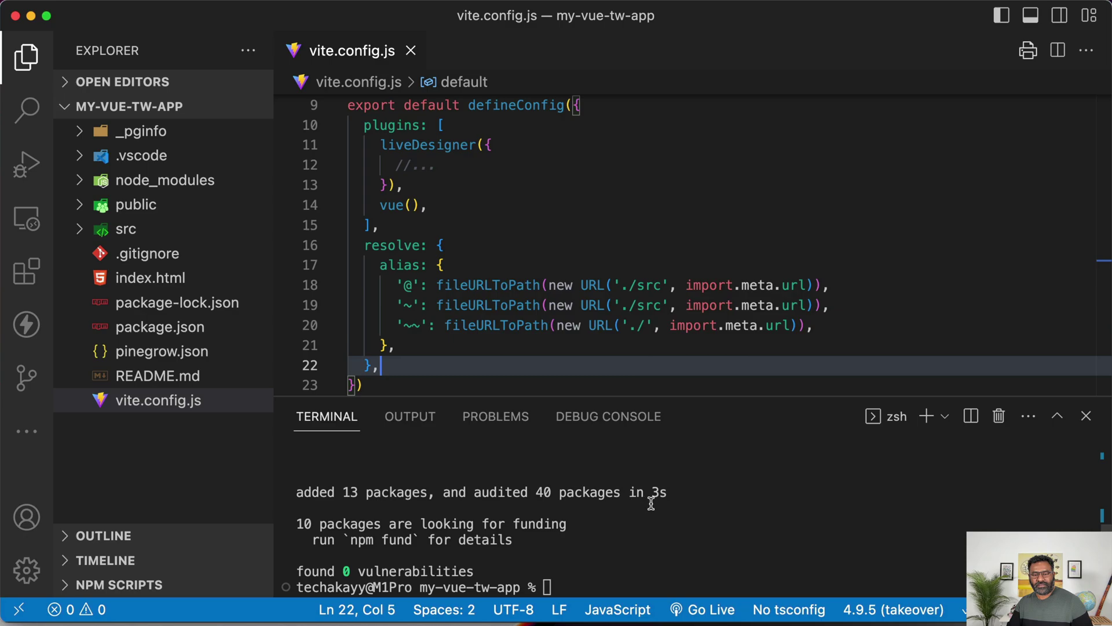
- Run npm run dev in the VS Code terminal to start Vite at localhost:5173, then return to Vue Designer
{"action": "type", "text": "n"}
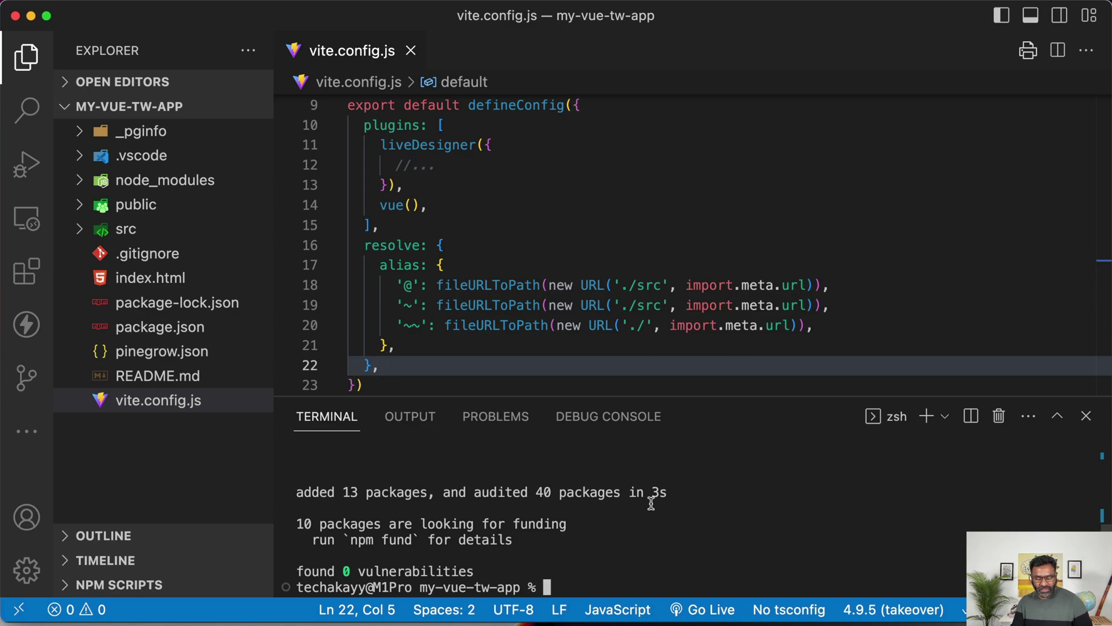
{"action": "type", "text": "pm run dev"}
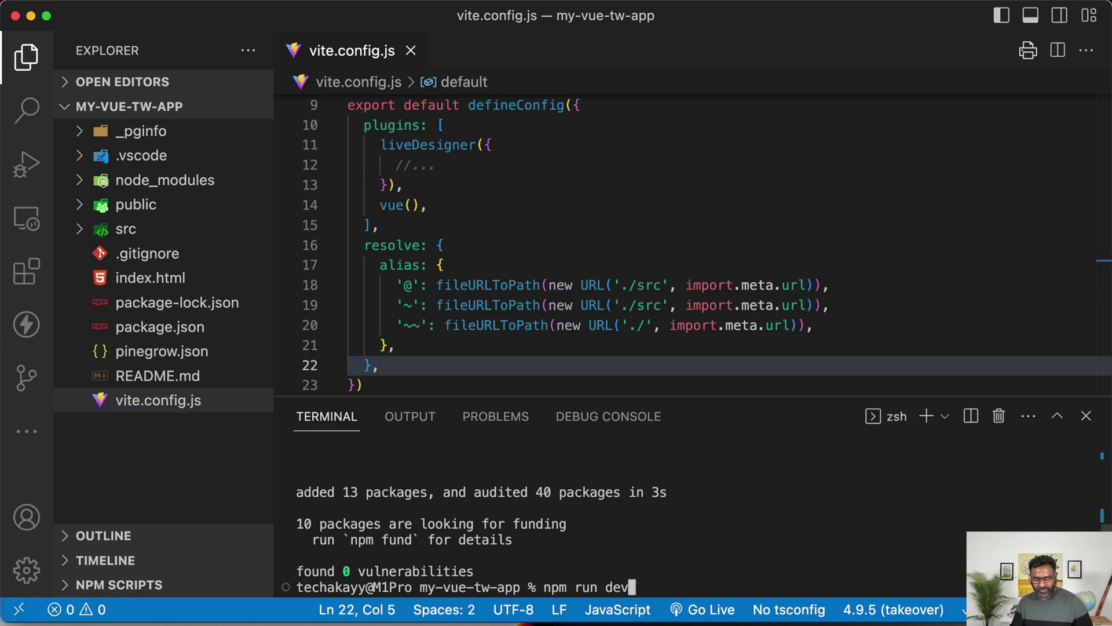
{"action": "key", "text": "Return"}
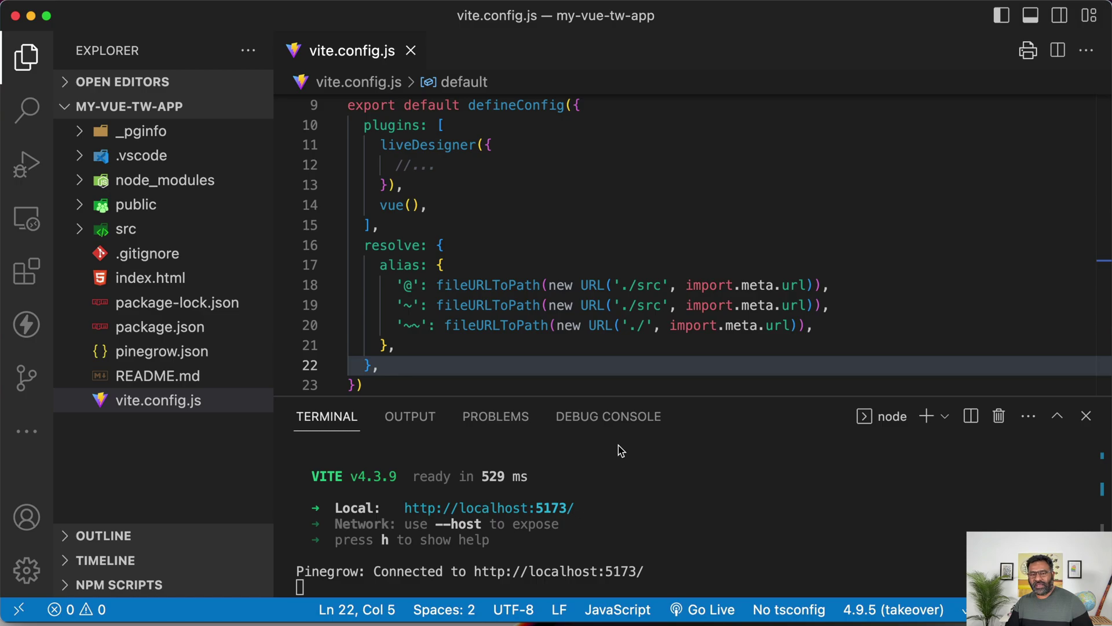
{"action": "key", "text": "super+Tab"}
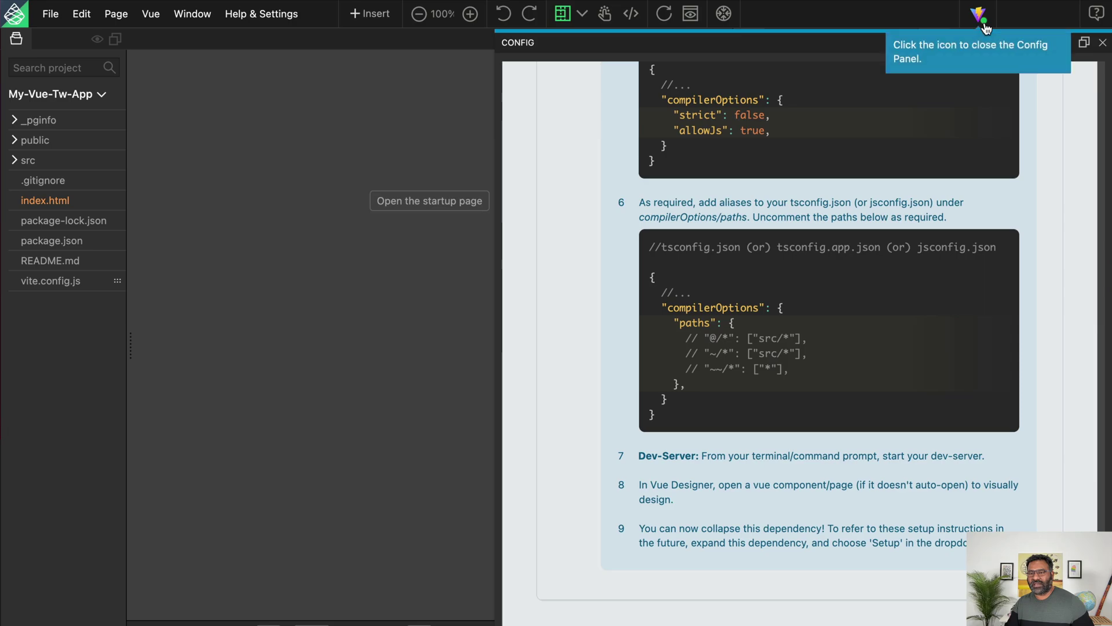
- Check that setup shows Completed and the localhost:5173 connection is Active, then close the CONFIG panel
{"action": "scroll", "coordinate": [831, 151], "scroll_direction": "up", "scroll_amount": 8}
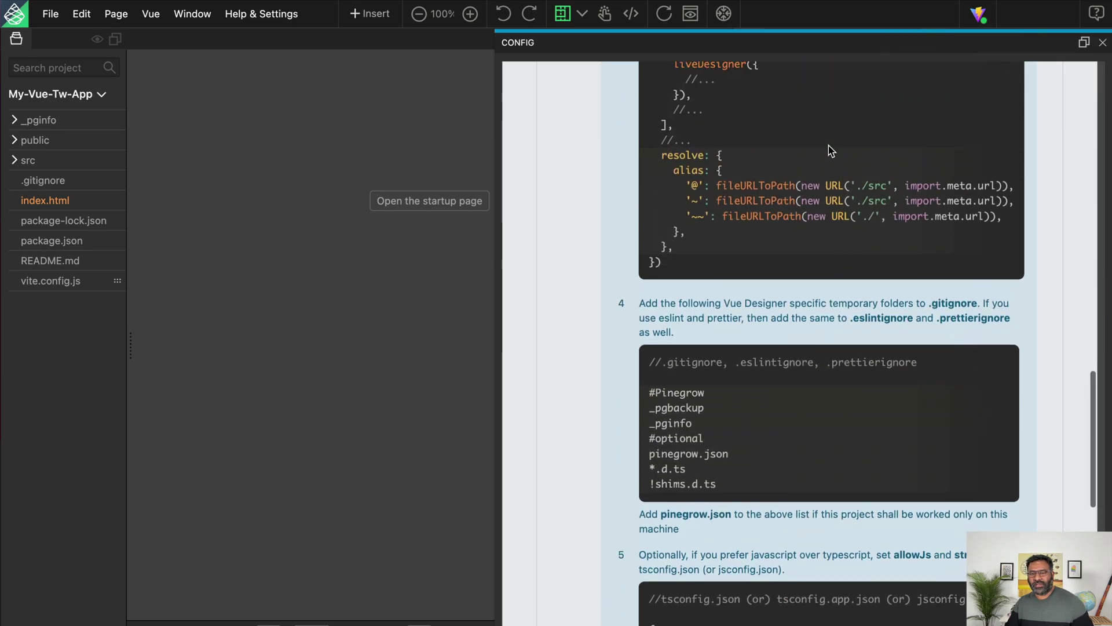
{"action": "scroll", "coordinate": [828, 145], "scroll_direction": "up", "scroll_amount": 10}
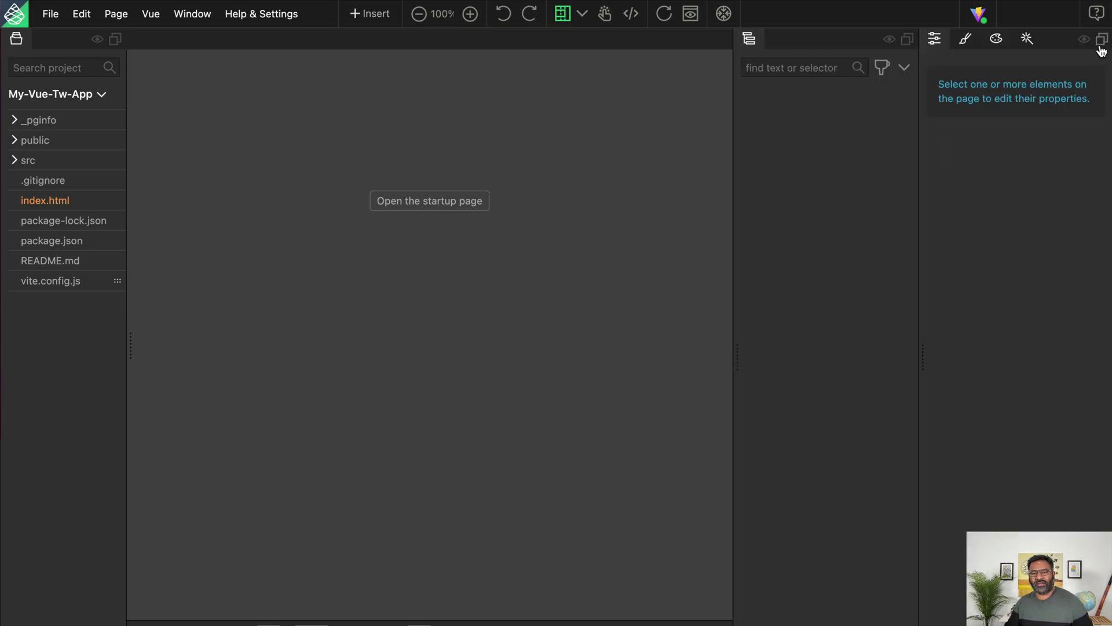
{"action": "left_click", "coordinate": [1103, 43]}
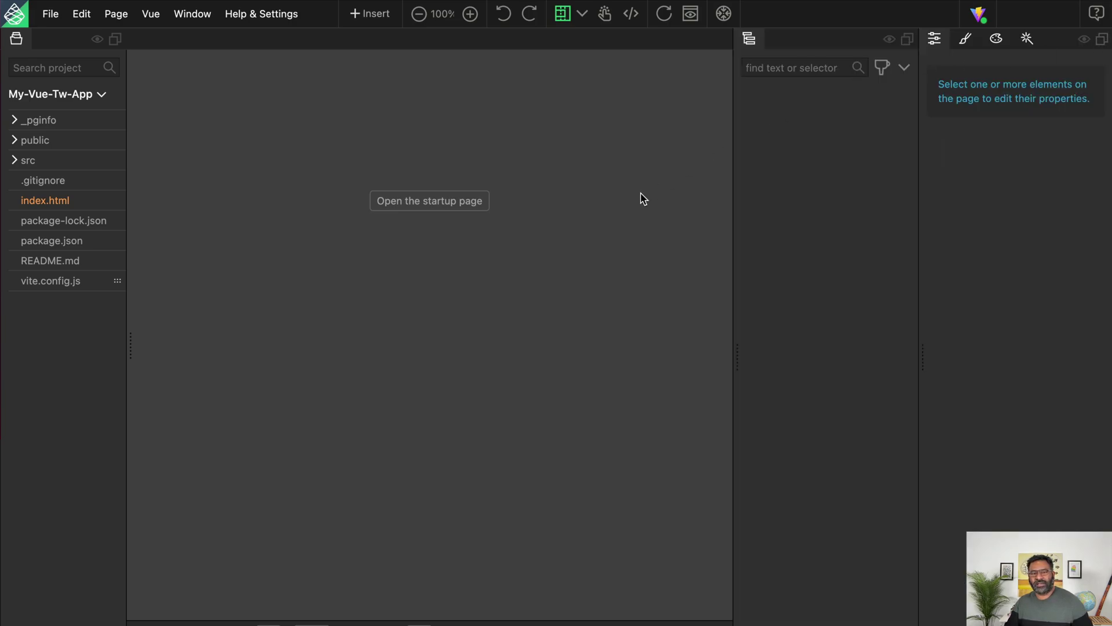
- Open App.vue with the project files hidden, and duplicate the Vite logo
{"action": "left_click", "coordinate": [420, 203]}
{"action": "left_click", "coordinate": [418, 196]}
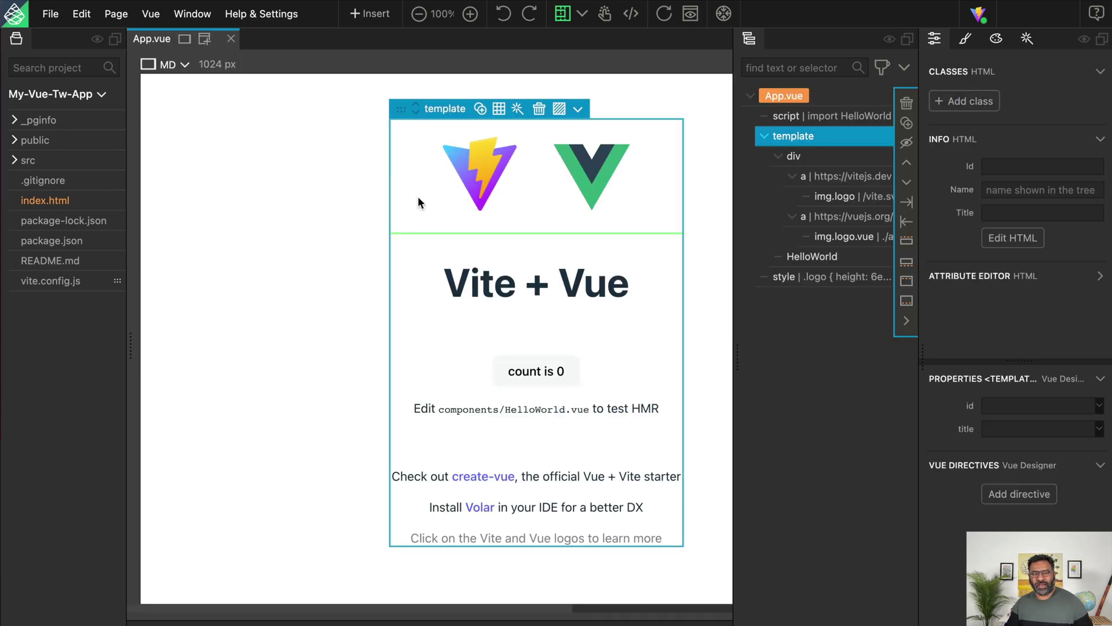
{"action": "double_click", "coordinate": [17, 40]}
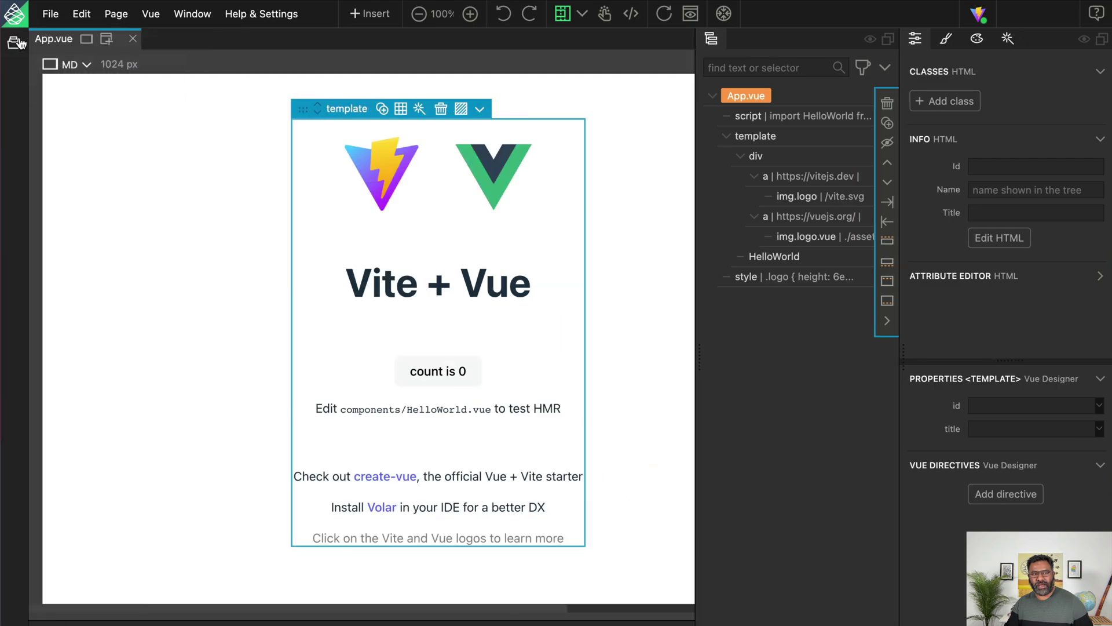
{"action": "left_click", "coordinate": [373, 162]}
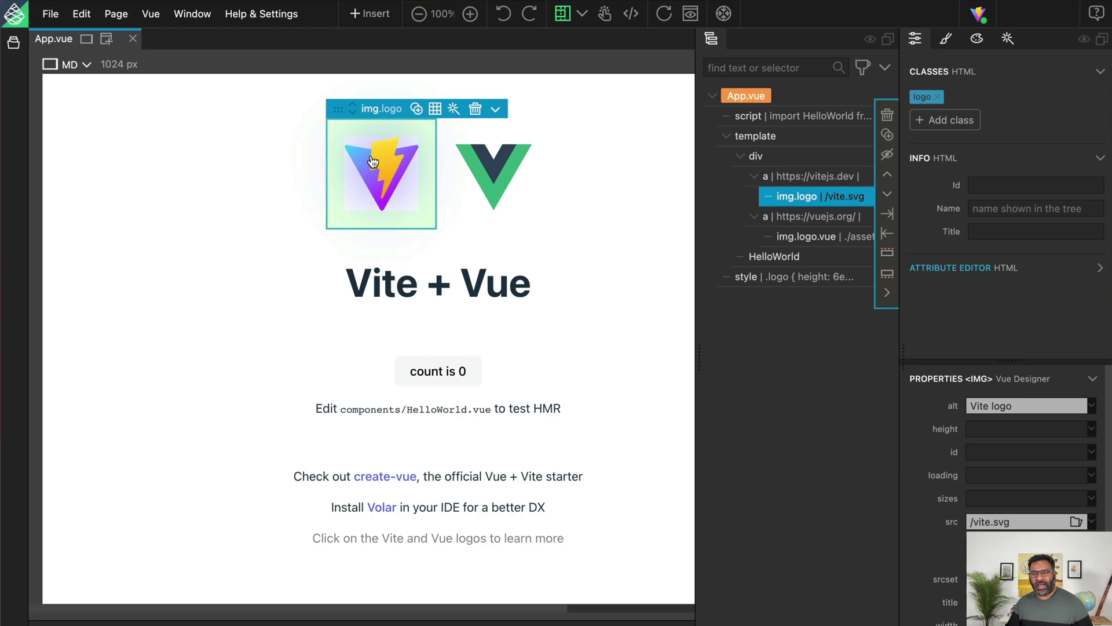
{"action": "left_click", "coordinate": [481, 167]}
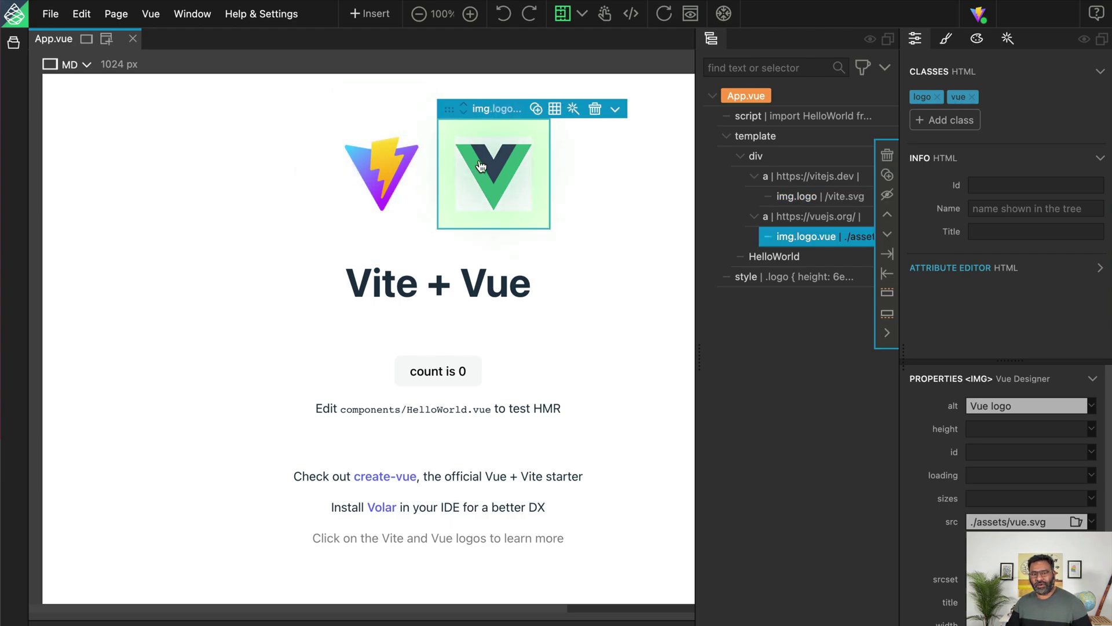
{"action": "left_click", "coordinate": [384, 176]}
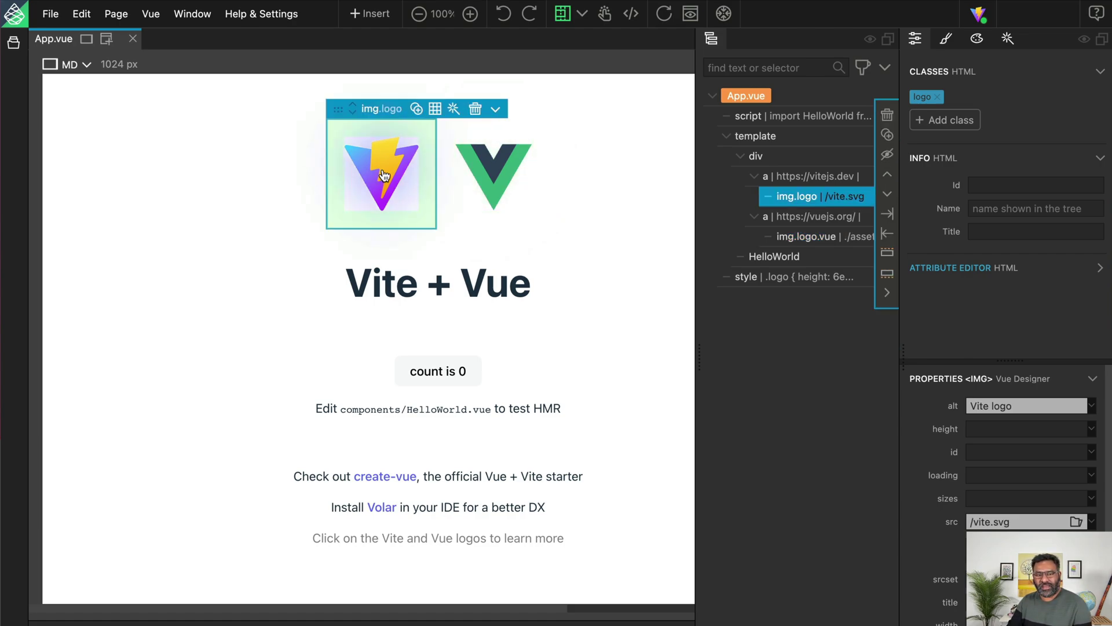
{"action": "left_click", "coordinate": [417, 109]}
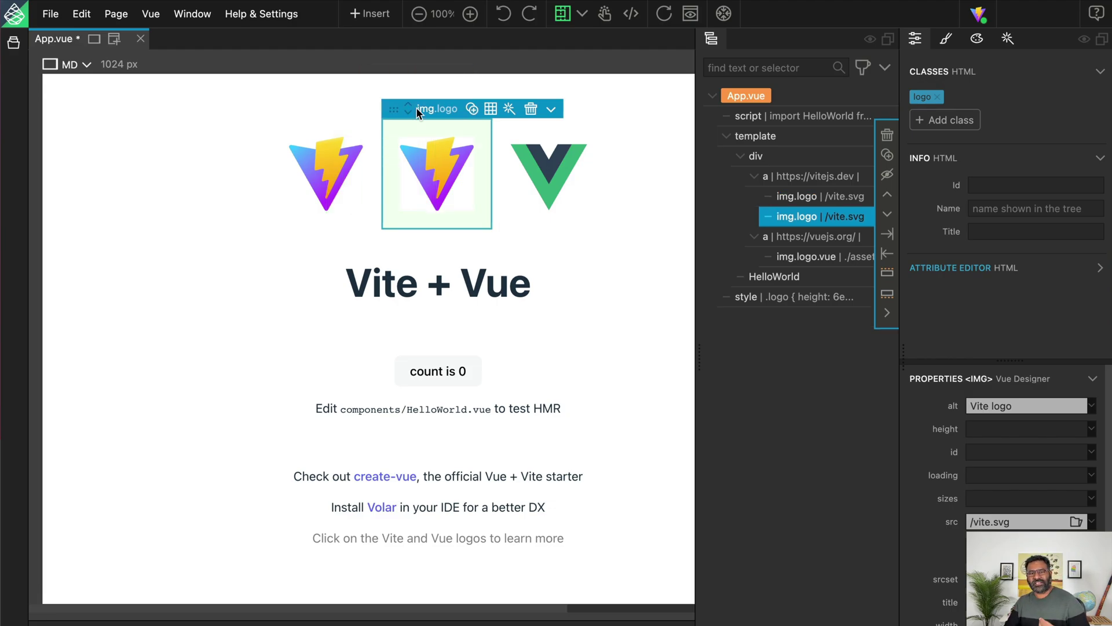
- Duplicate the Vue logo and save App.vue
{"action": "left_click", "coordinate": [529, 168]}
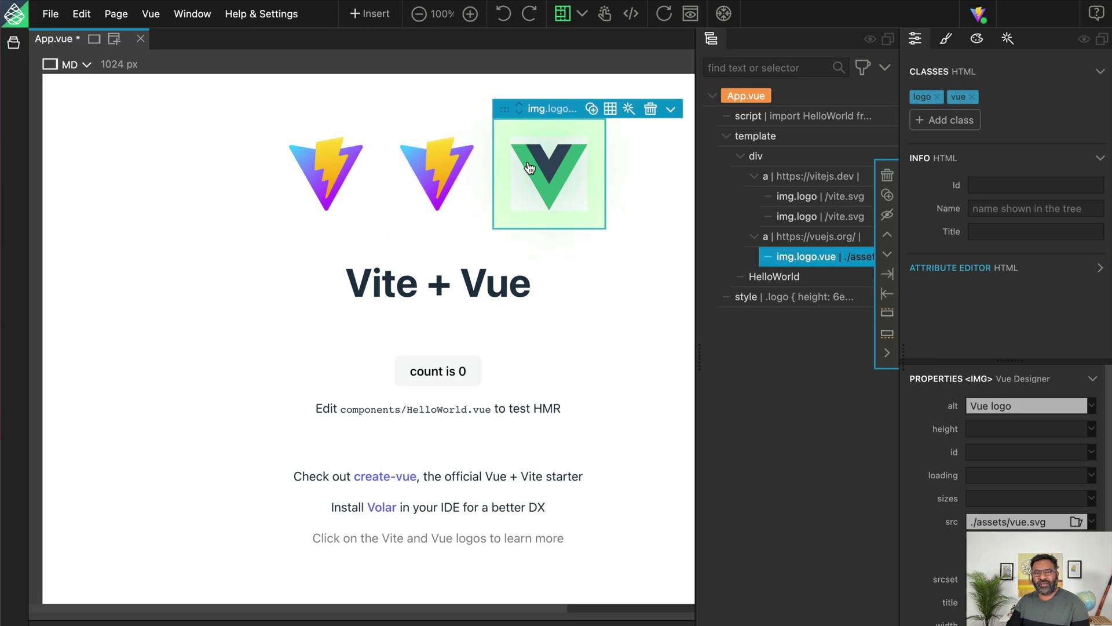
{"action": "left_click", "coordinate": [592, 109]}
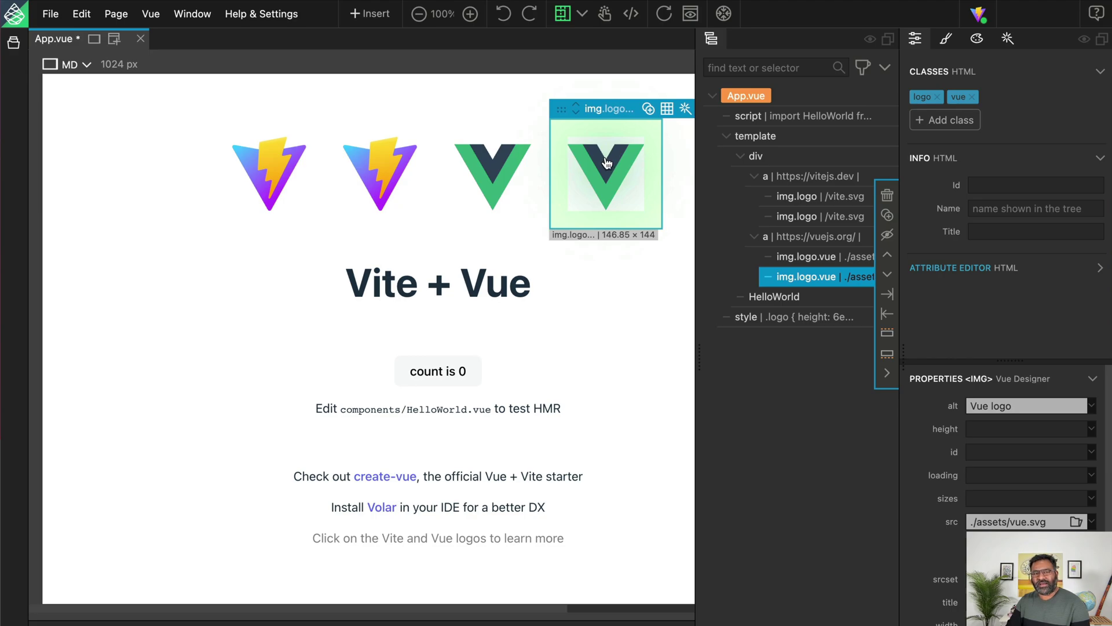
{"action": "key", "text": "ctrl+s"}
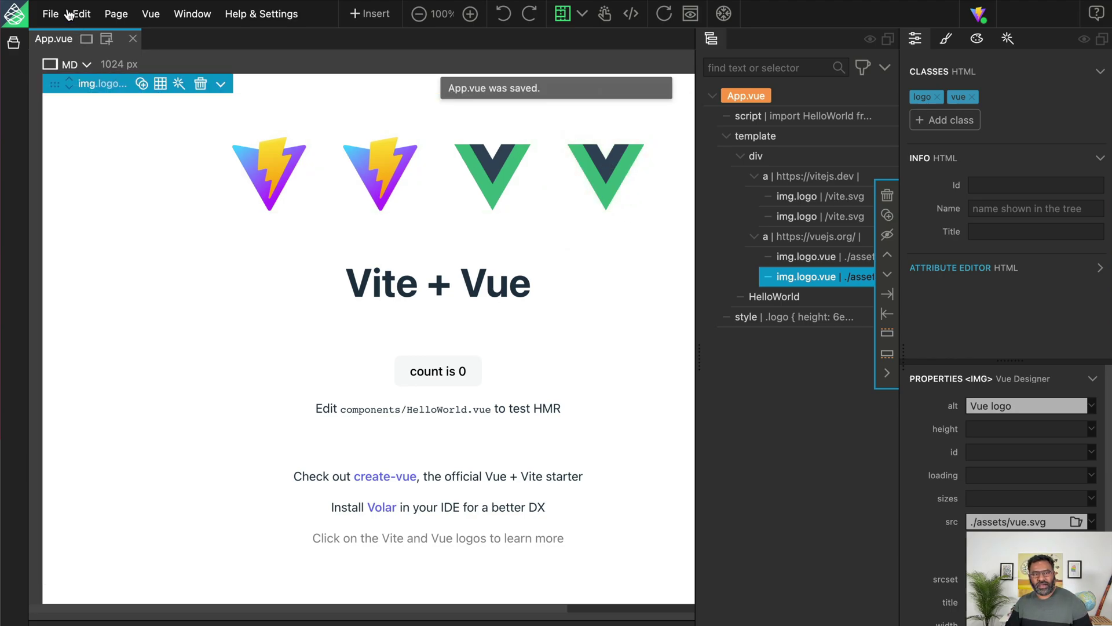
{"action": "left_click", "coordinate": [49, 14]}
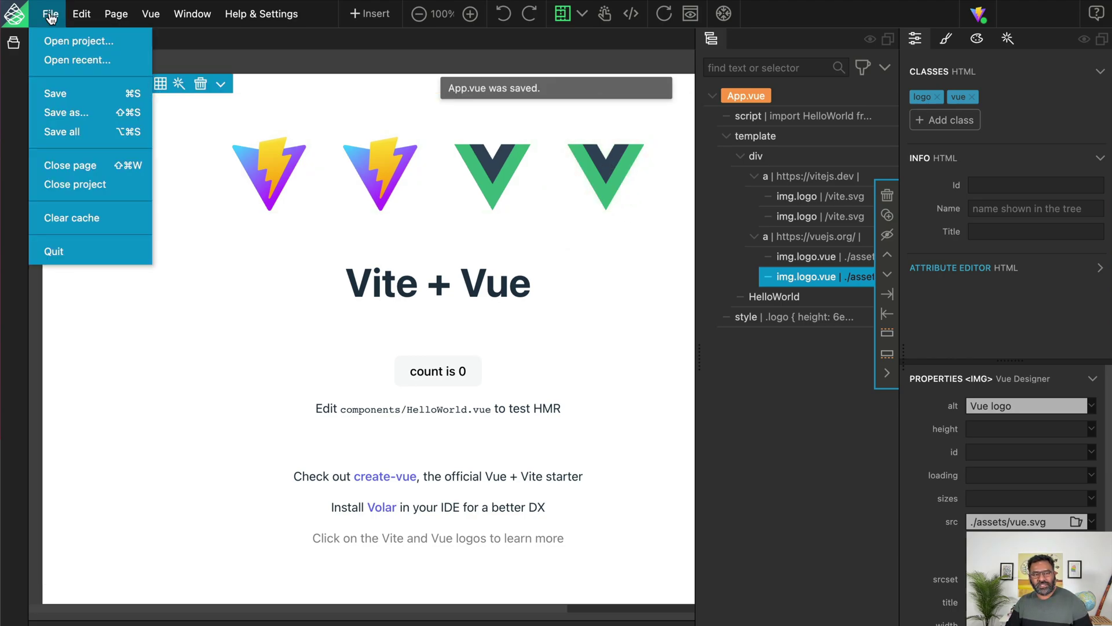
- Close the My-Vue-Tw-App project and start a new project with Vite as the framework
{"action": "left_click", "coordinate": [81, 184]}
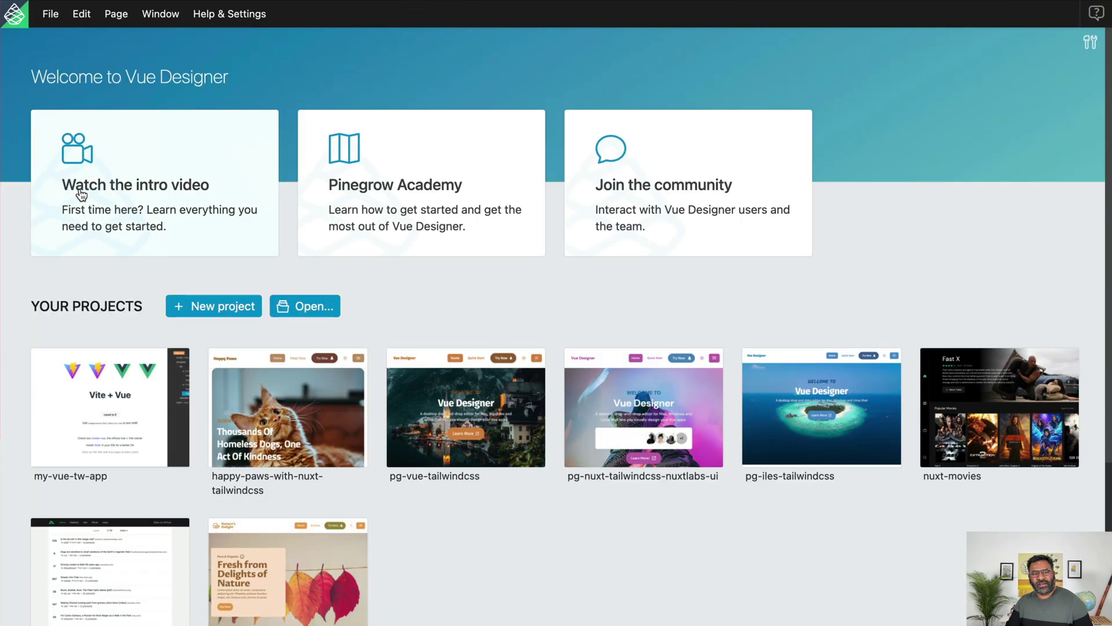
{"action": "left_click", "coordinate": [219, 305]}
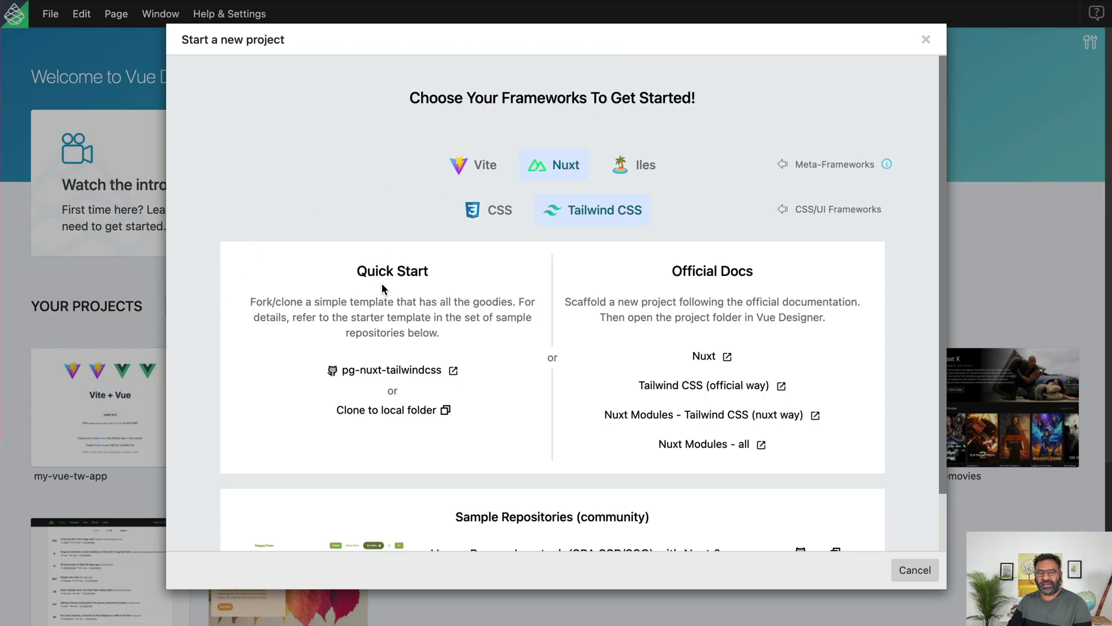
{"action": "left_click", "coordinate": [472, 170]}
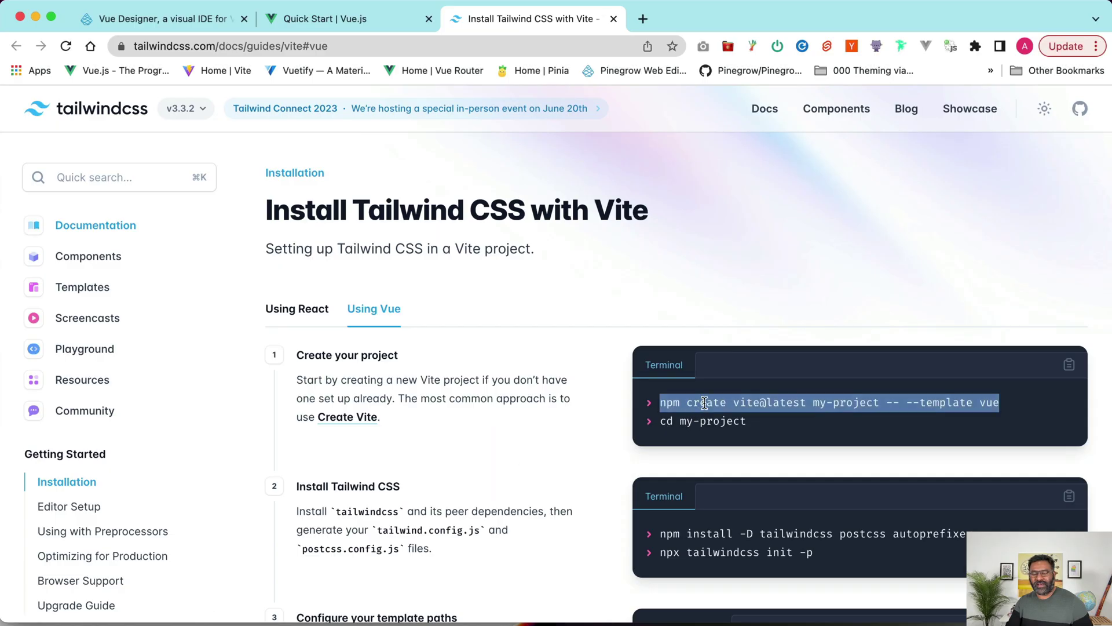
- Review the npm create vite command in Chrome's Tailwind guide, then cancel Vue Designer's new-project dialog
{"action": "triple_click", "coordinate": [705, 402]}
{"action": "scroll", "coordinate": [578, 415], "scroll_direction": "down", "scroll_amount": 3}
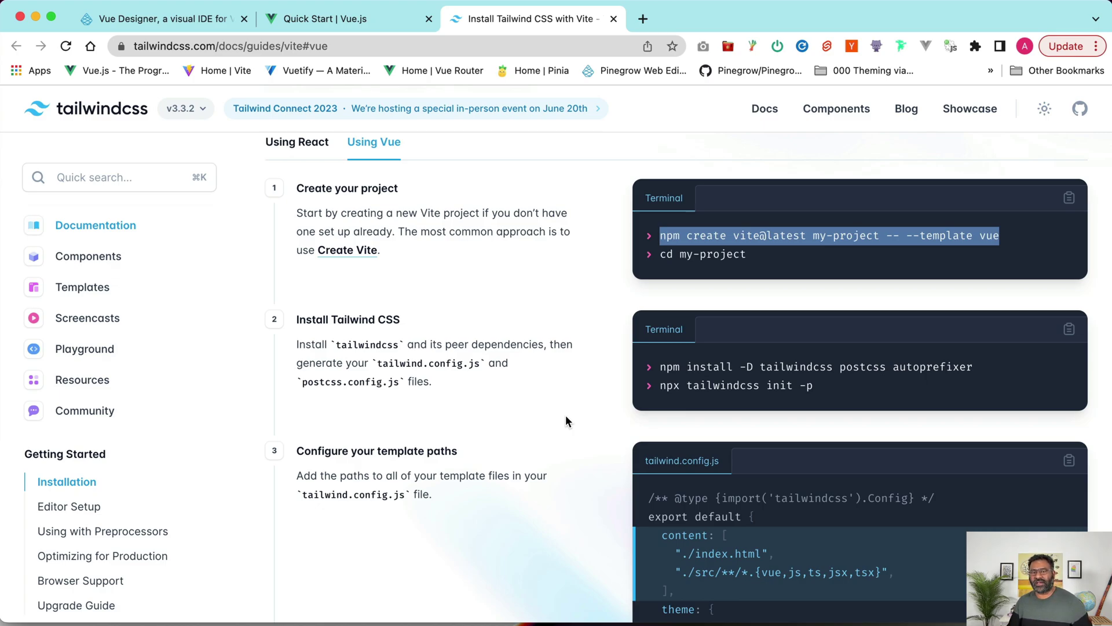
{"action": "key", "text": "super+Tab"}
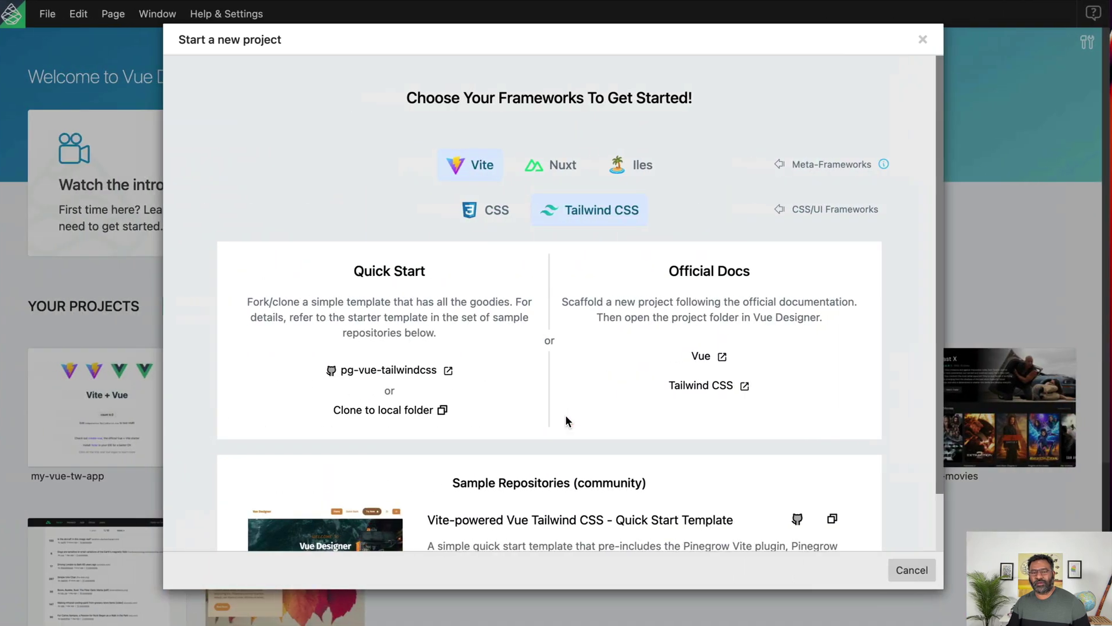
{"action": "left_click", "coordinate": [914, 569]}
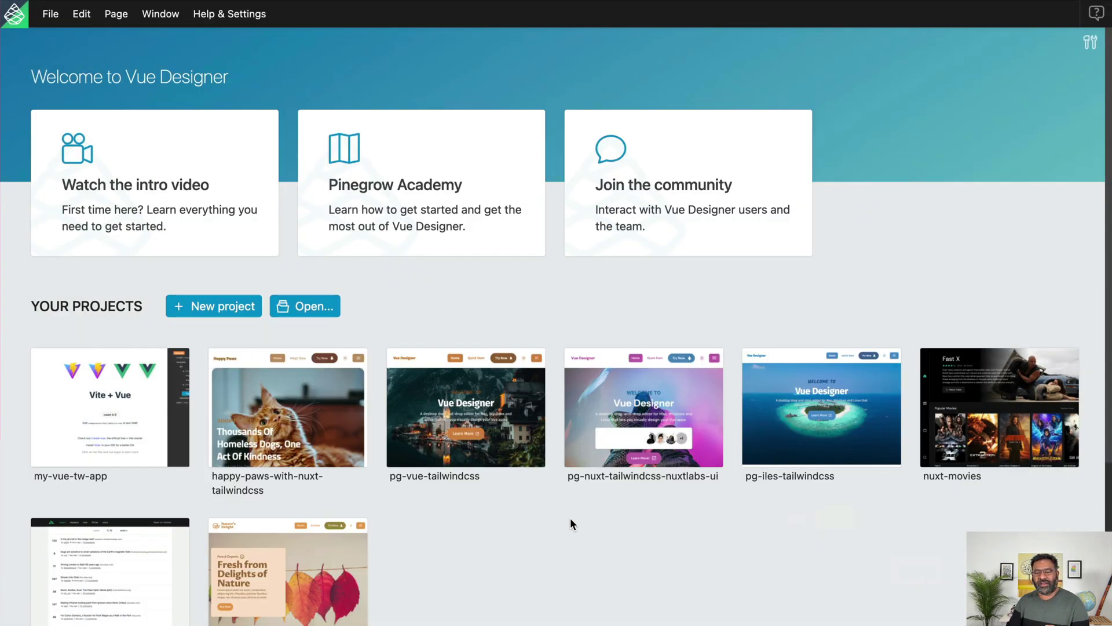